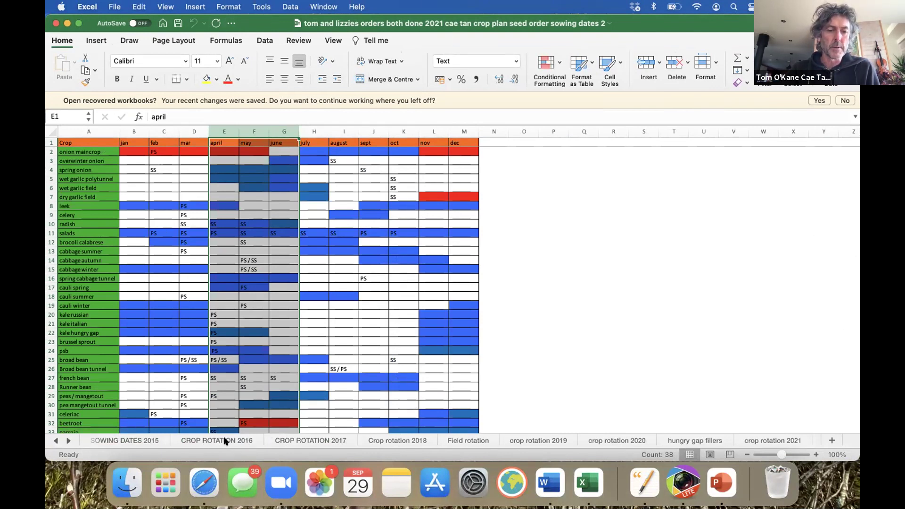
Open the crop rotation 2021 sheet and expand the workbook window to full screen
click(225, 441)
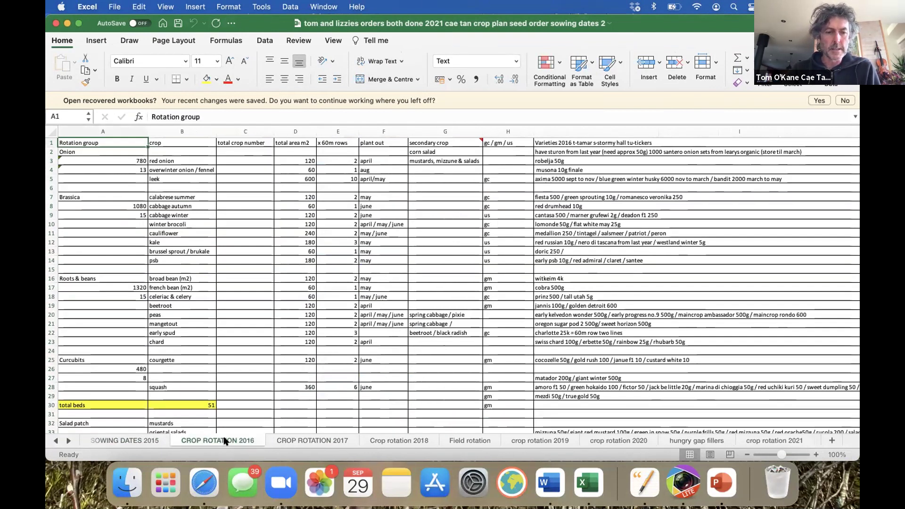
key(Right)
click(68, 438)
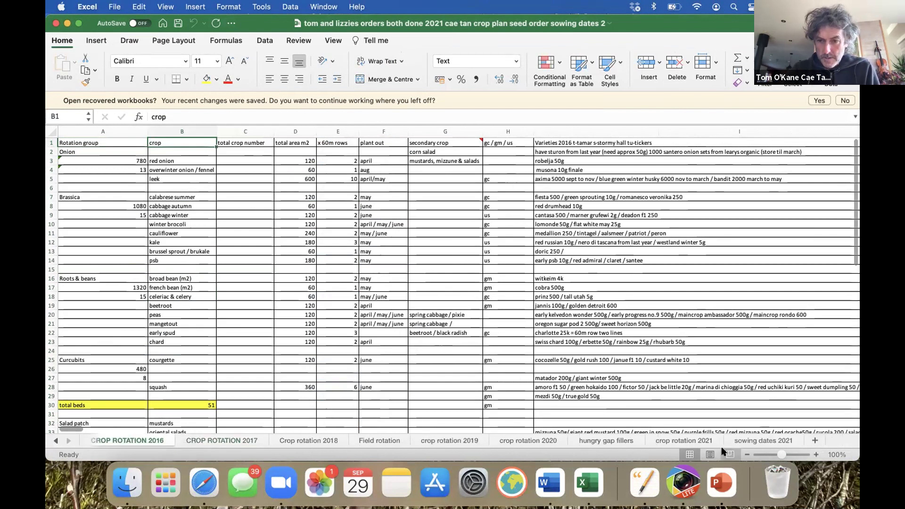
click(691, 439)
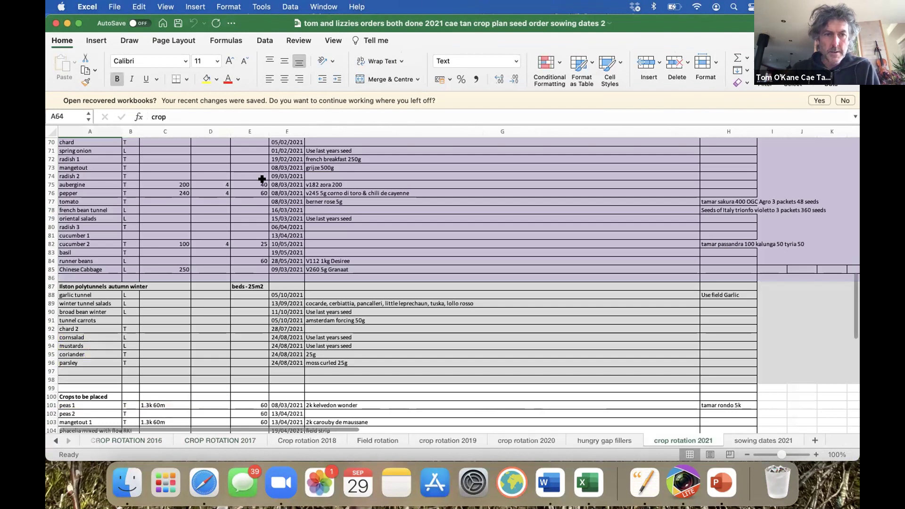
click(78, 23)
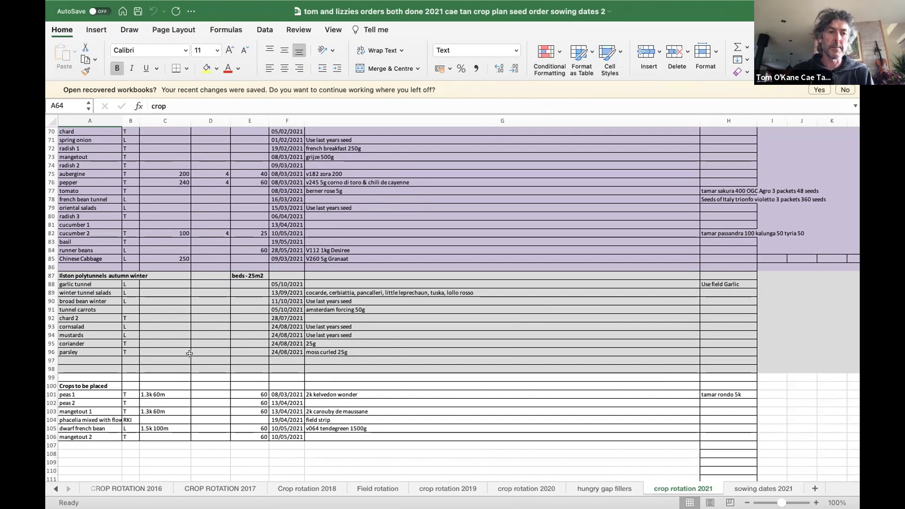
Highlight the sheet's header row, then go through the crop, Who and total crop number headings one by one
scroll(100, 338, up, 19)
scroll(100, 339, up, 4)
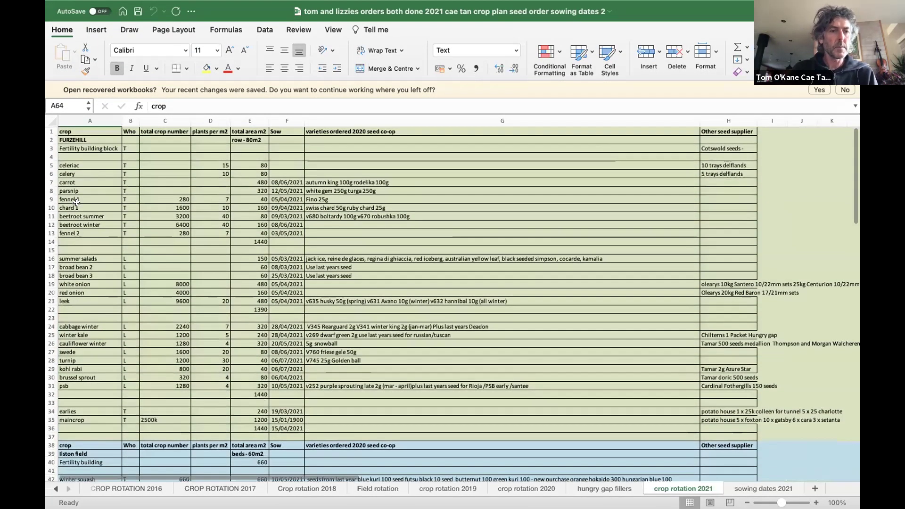
click(53, 130)
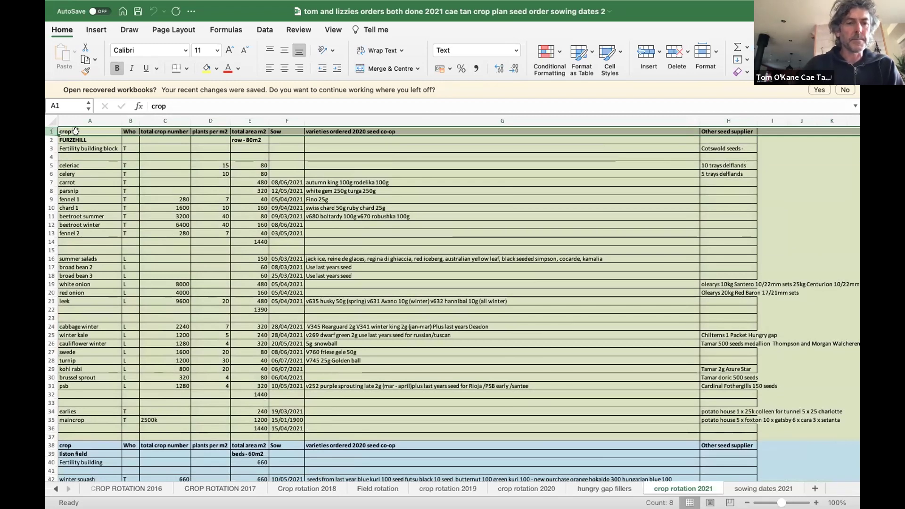
click(72, 131)
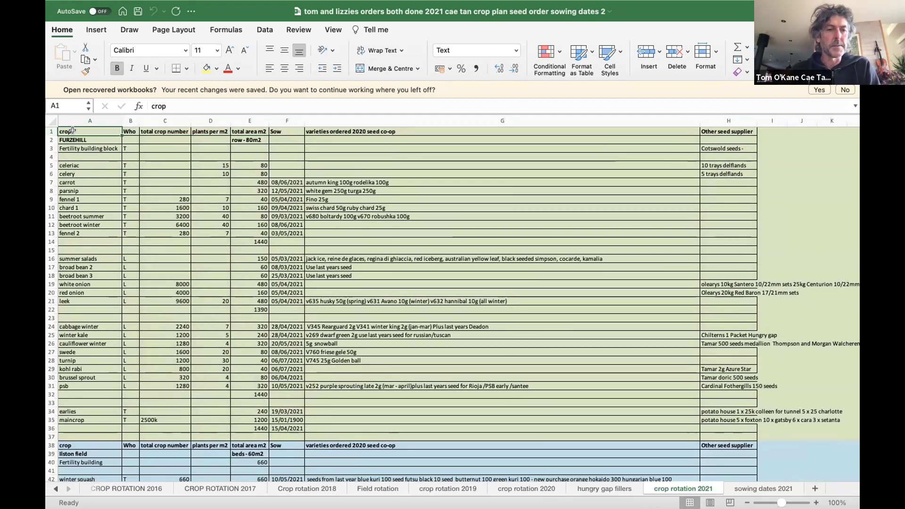
key(Right)
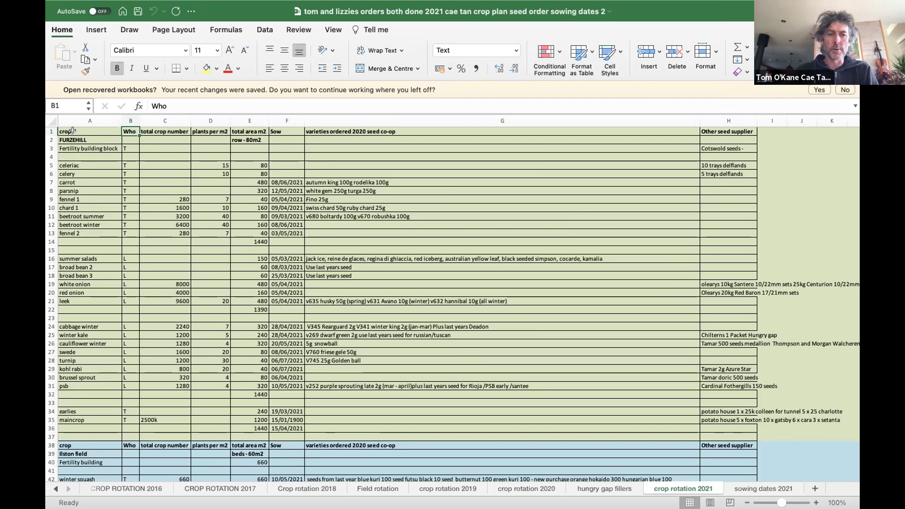
key(Right)
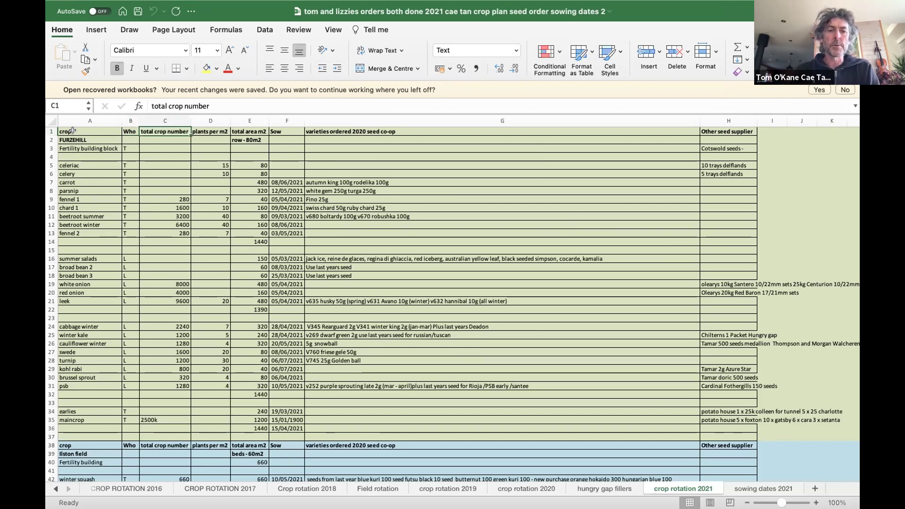
Highlight the total crop number, plants per m2, total area m2 and Sow columns in turn
click(154, 118)
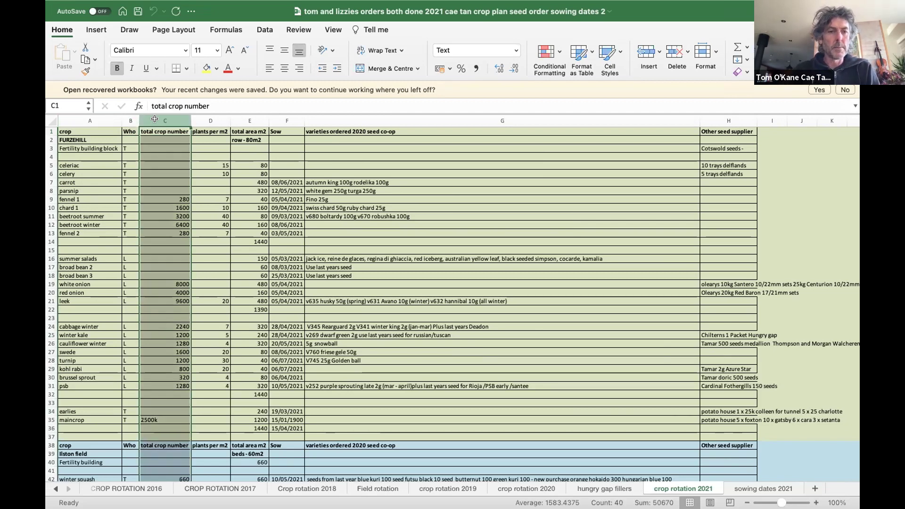
key(Right)
click(218, 118)
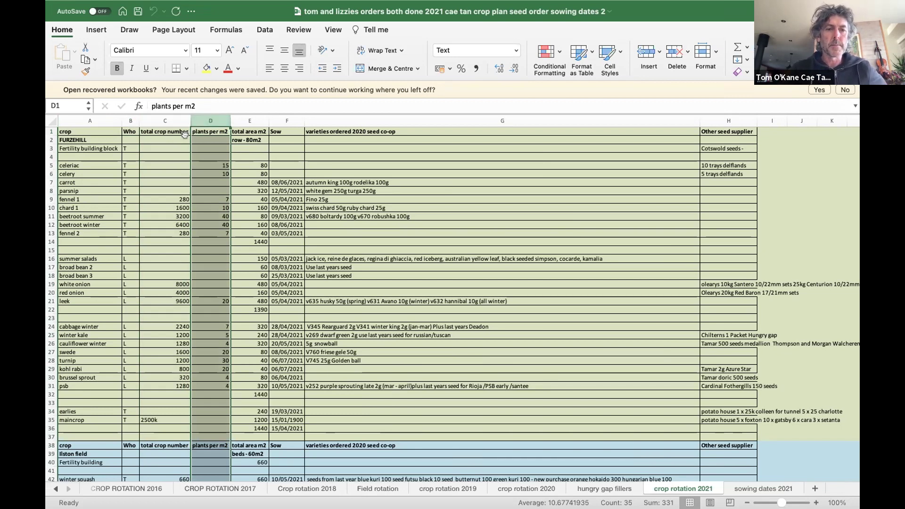
click(248, 118)
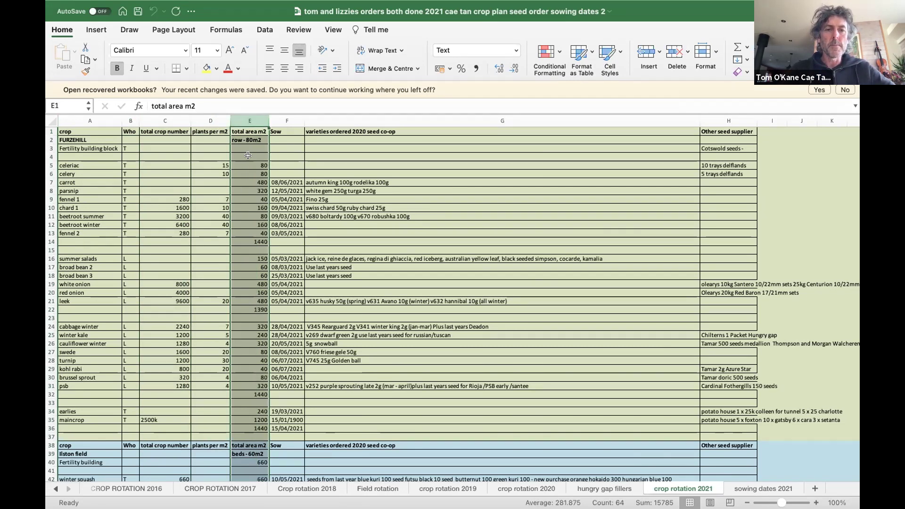
click(284, 121)
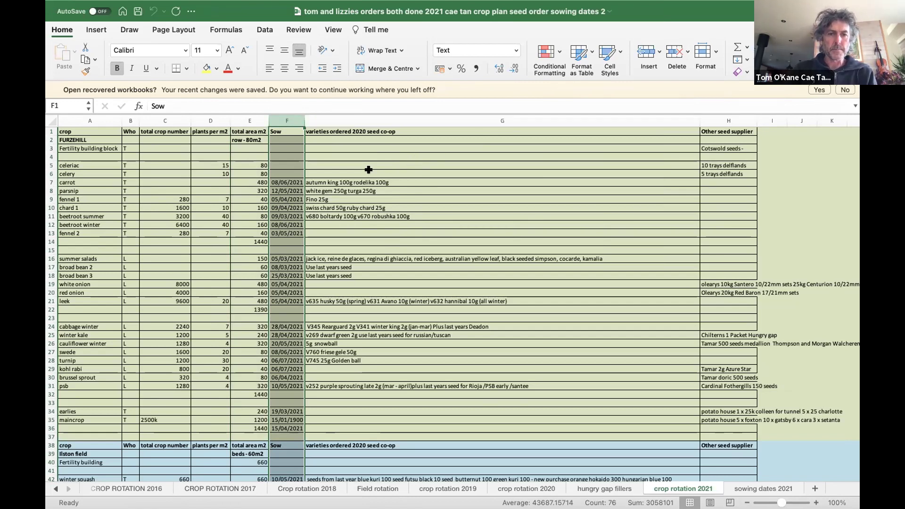
Highlight the varieties ordered 2020 seed co-op column, then the whole carrot row
click(354, 119)
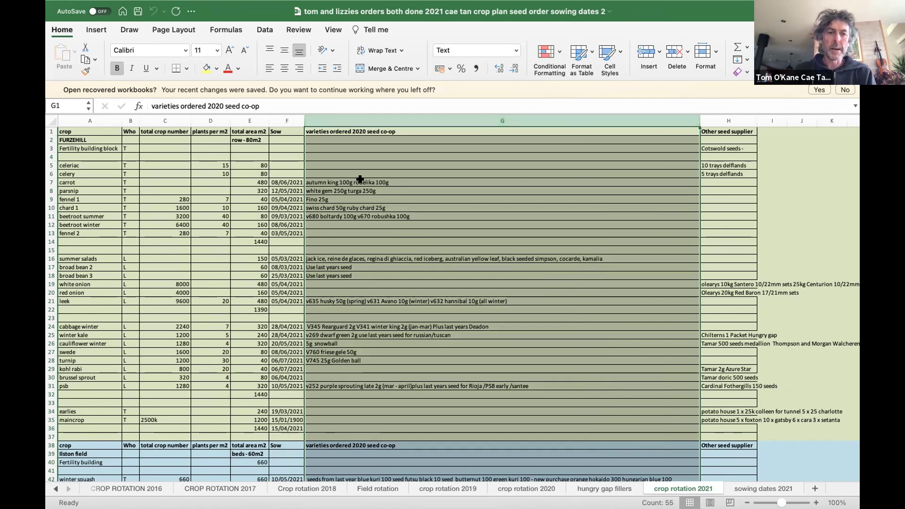
click(384, 183)
click(52, 182)
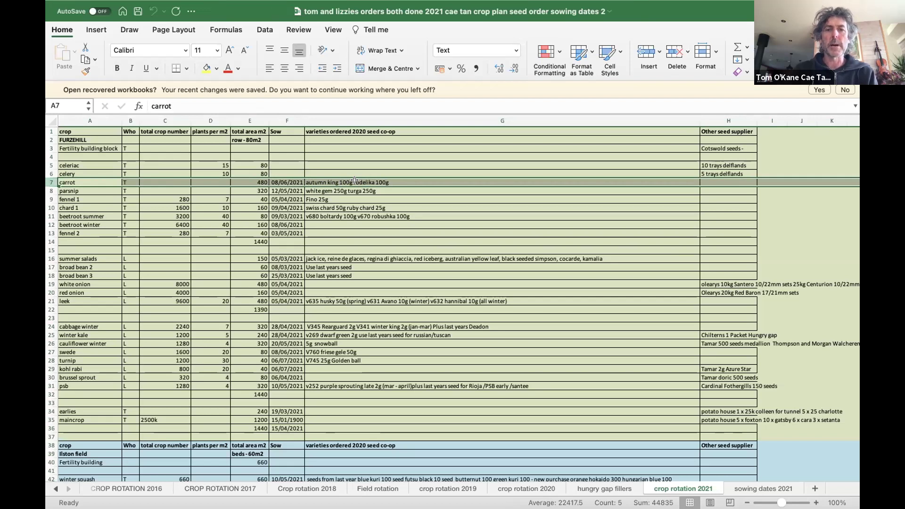
Look through the variety entries around the parsnip row and return to the heading of that column
click(390, 189)
key(Down)
key(Down)
key(Up)
key(Up)
key(Up)
key(Up)
key(Up)
key(Up)
key(Up)
key(Up)
key(Up)
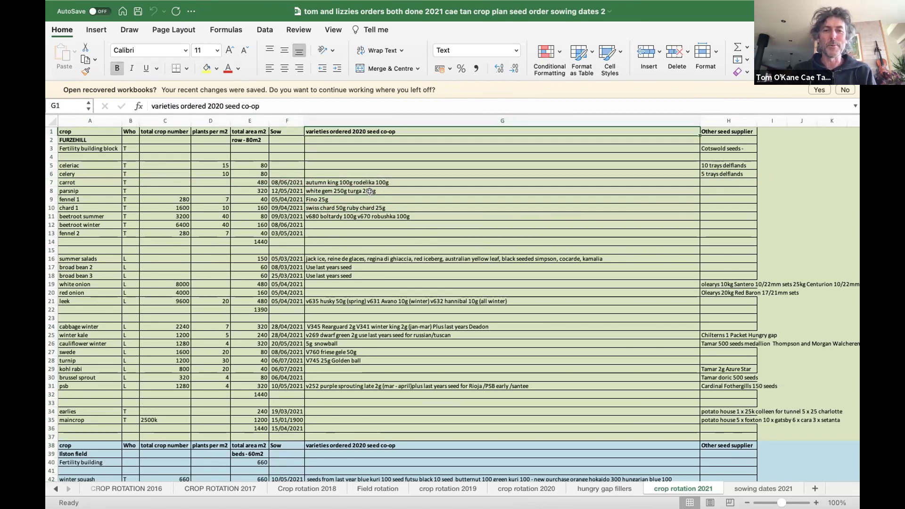
Highlight the varieties ordered column again, then select its carrot and celery cells in turn
click(379, 119)
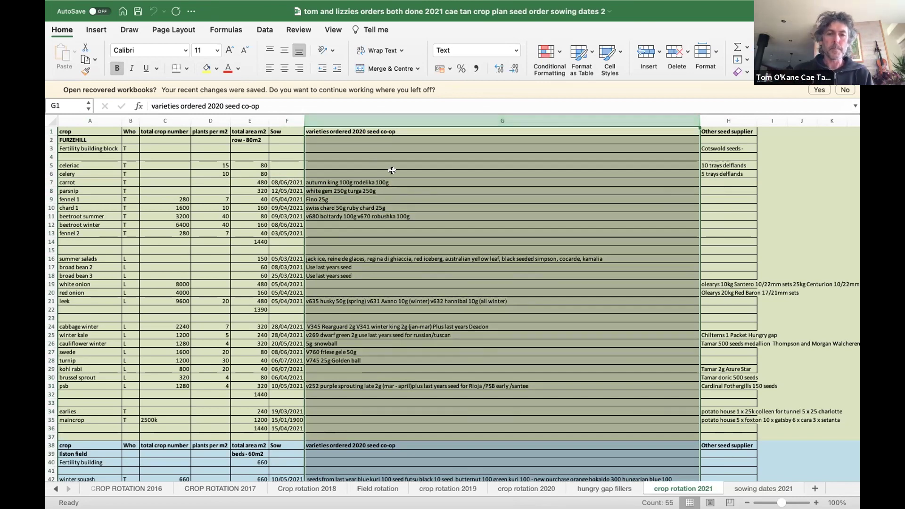
click(423, 182)
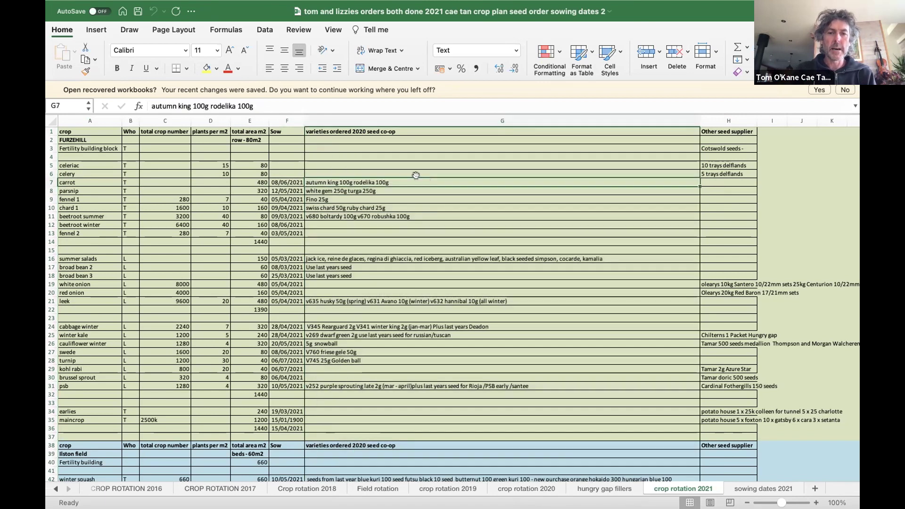
click(386, 170)
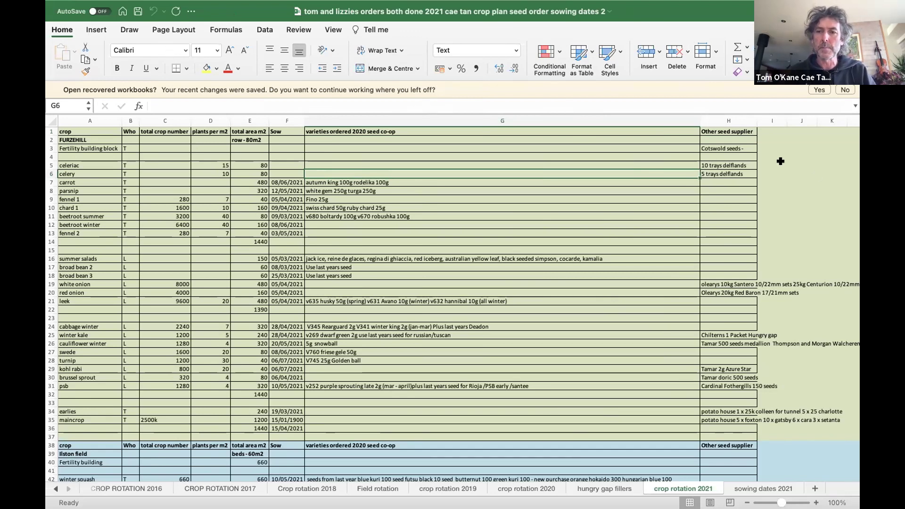
Highlight the Other seed supplier column and examine the celeriac row's supplier entry and sowing date cell
click(720, 121)
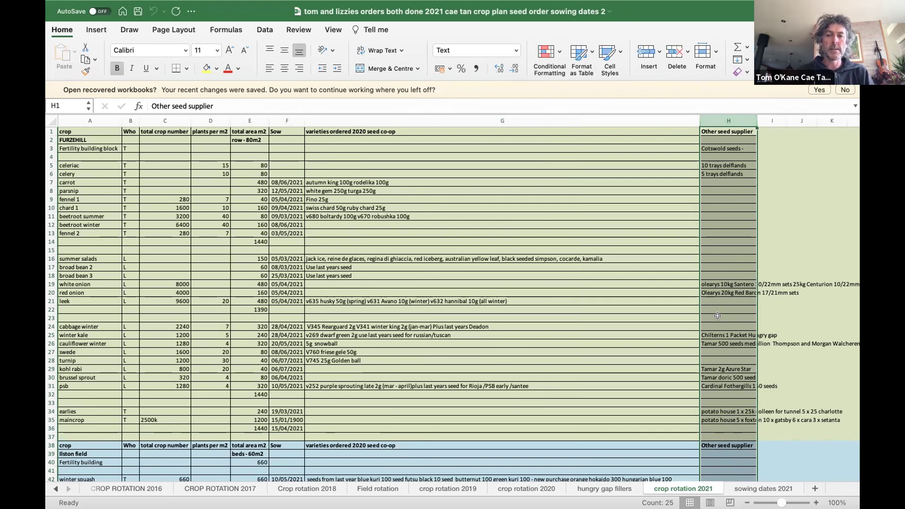
click(714, 162)
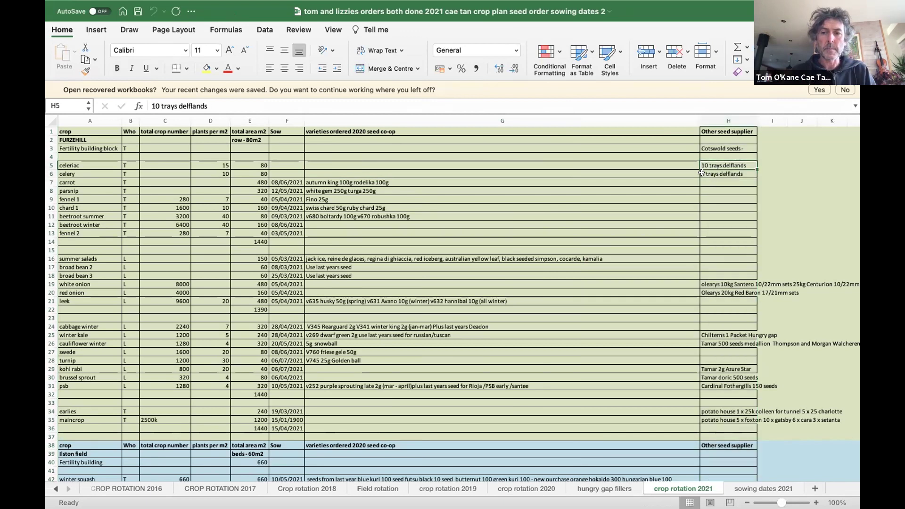
key(Left)
key(Left)
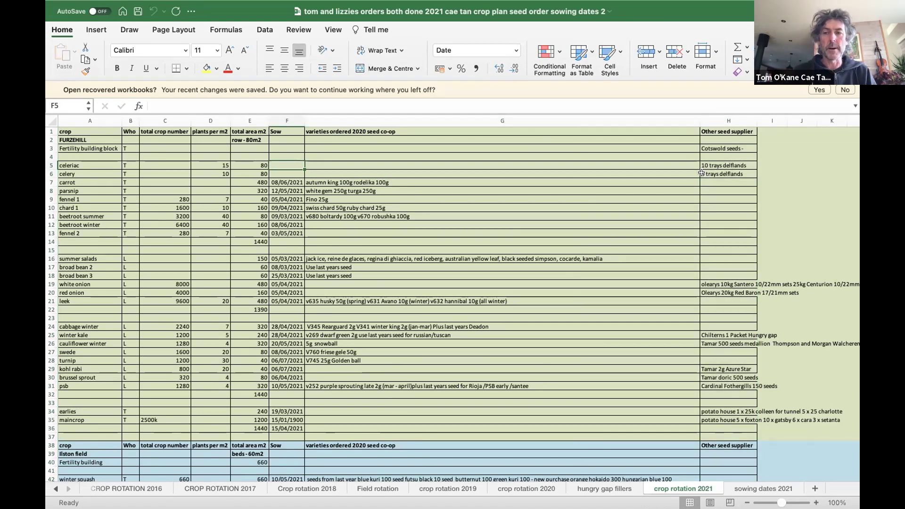
click(726, 164)
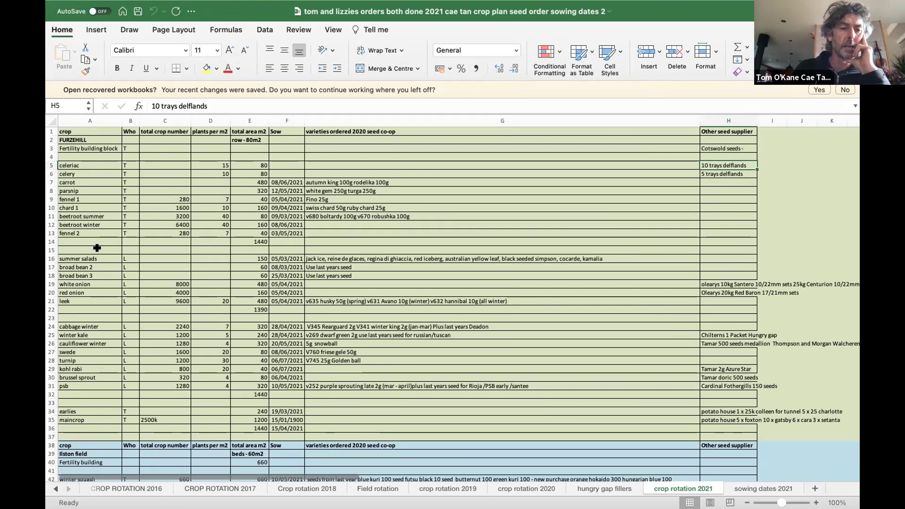
Highlight the Furzehill block in rows 2 to 31, then the Ilston field block in rows 38 to 57
scroll(97, 247, down, 2)
scroll(96, 252, up, 2)
scroll(98, 252, left, 1)
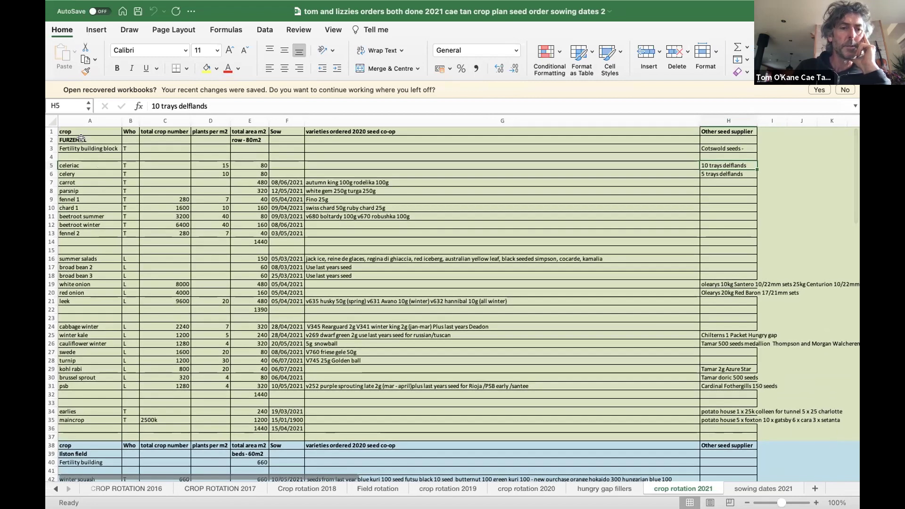
drag(53, 137, 73, 387)
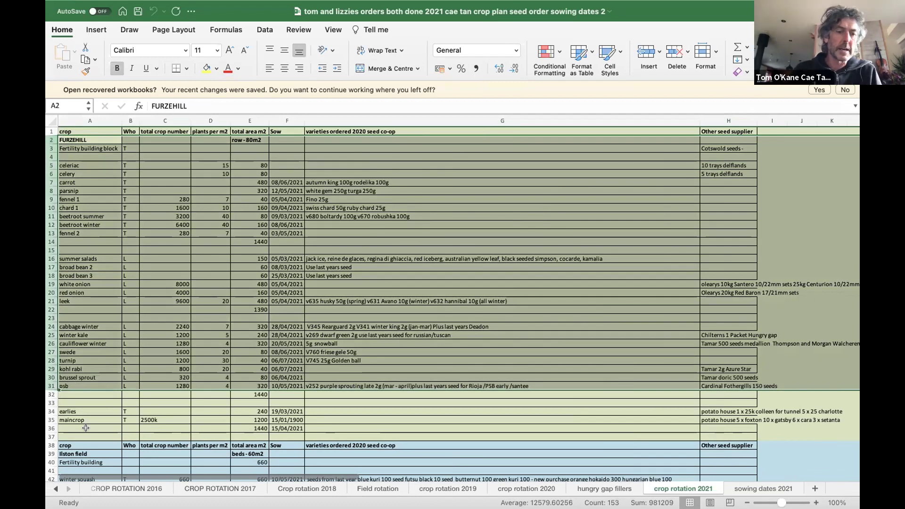
scroll(82, 239, down, 10)
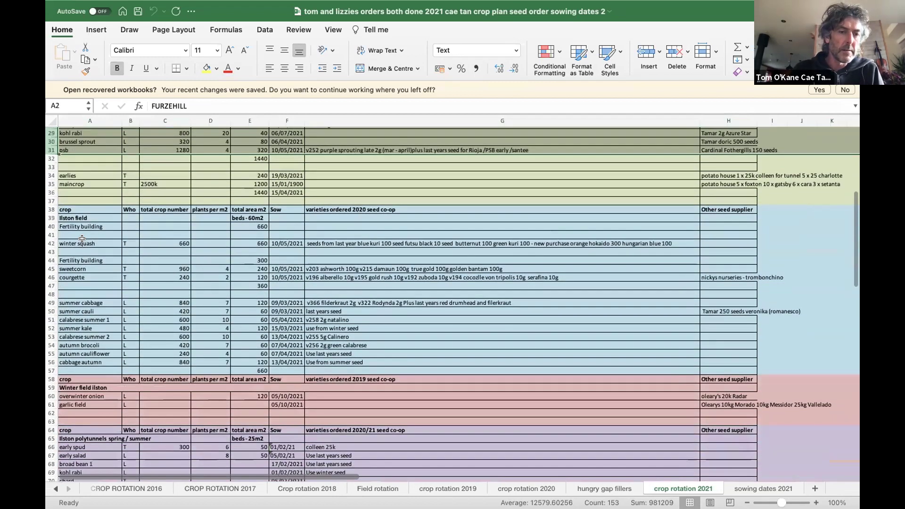
drag(53, 209, 55, 372)
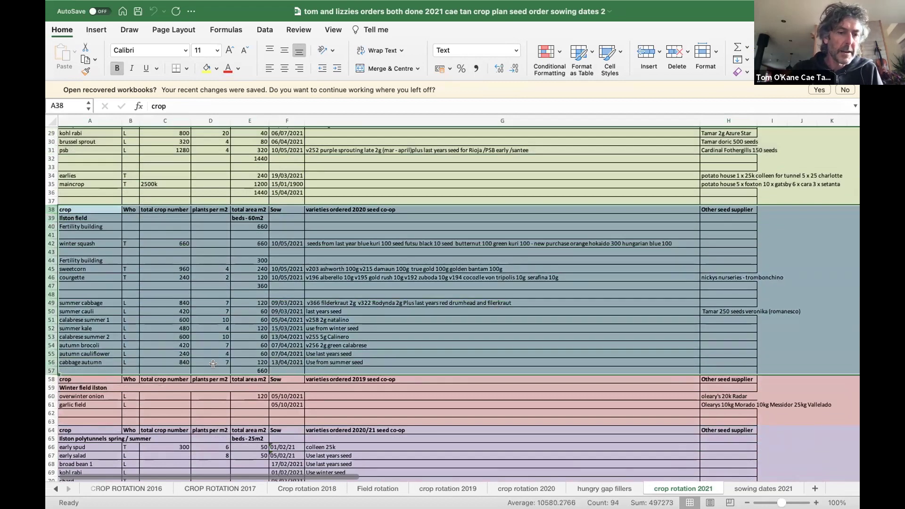
Look through the winter field, the Ilston polytunnel blocks and the Crops to be placed list
scroll(213, 363, down, 2)
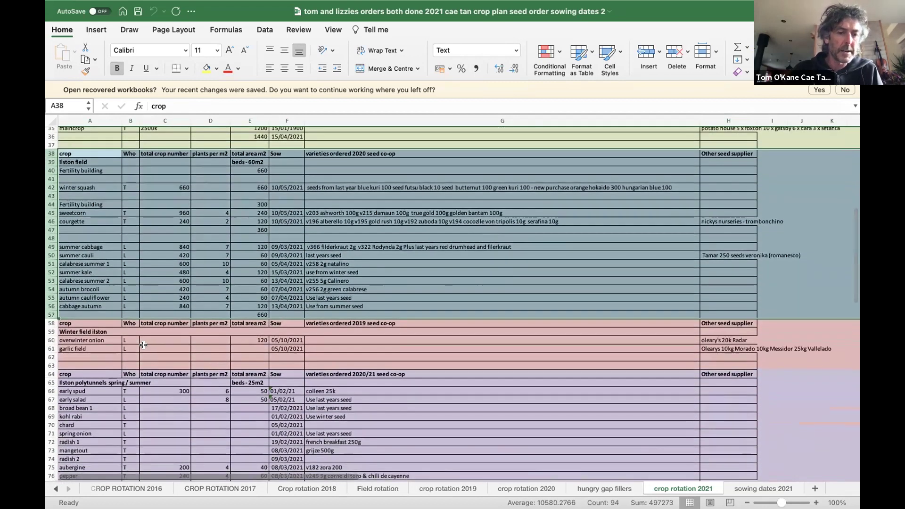
scroll(180, 355, down, 5)
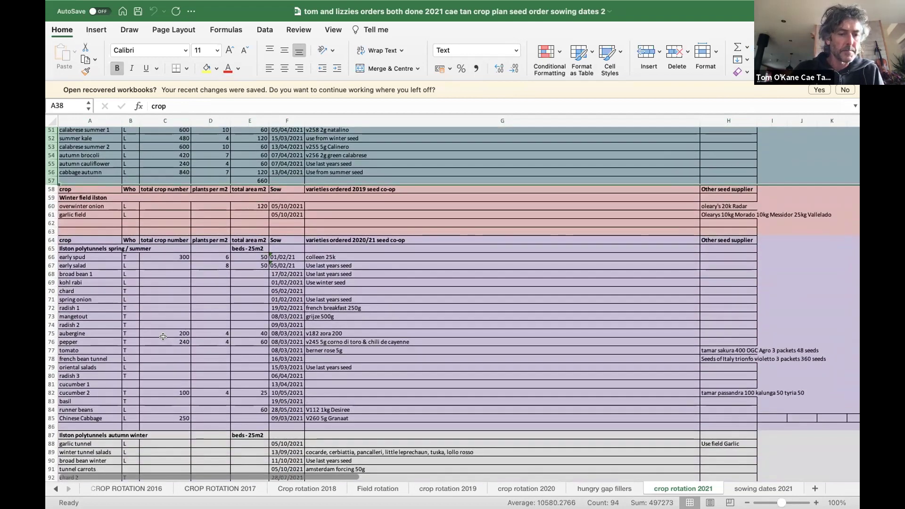
scroll(163, 336, down, 3)
scroll(163, 336, down, 3)
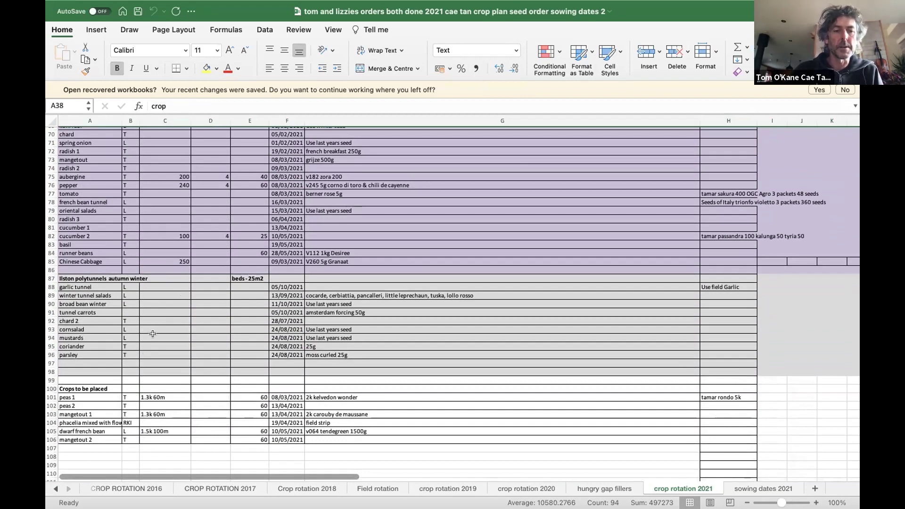
Review the crop blocks again from the start of the sheet, selecting the winter squash crop cell in Ilston field
scroll(153, 334, up, 20)
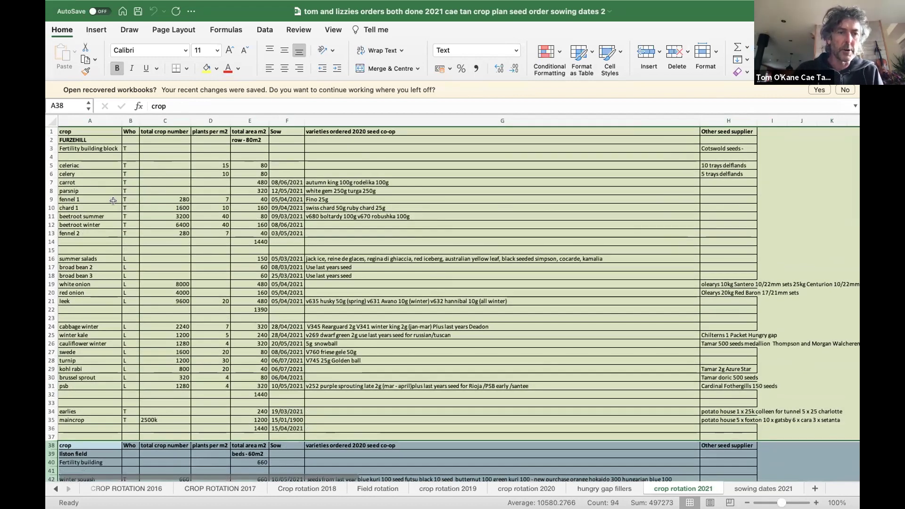
scroll(163, 426, down, 1)
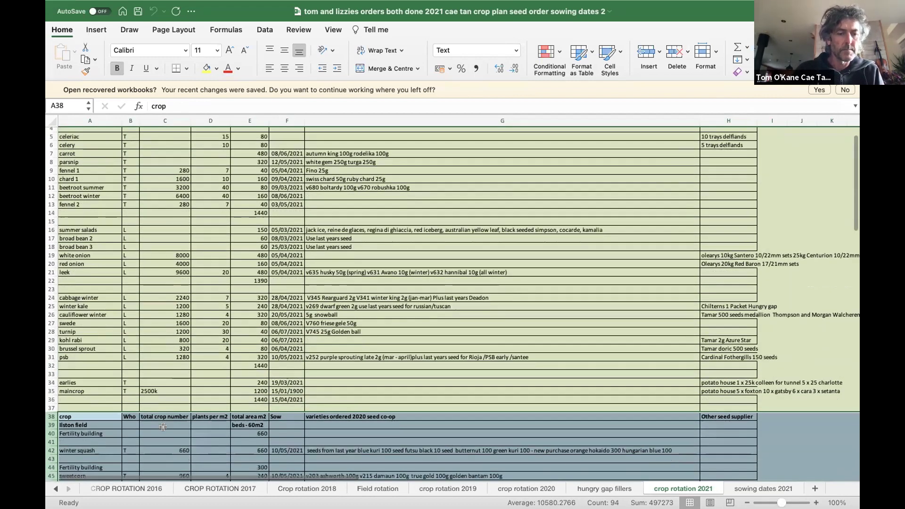
scroll(162, 426, down, 6)
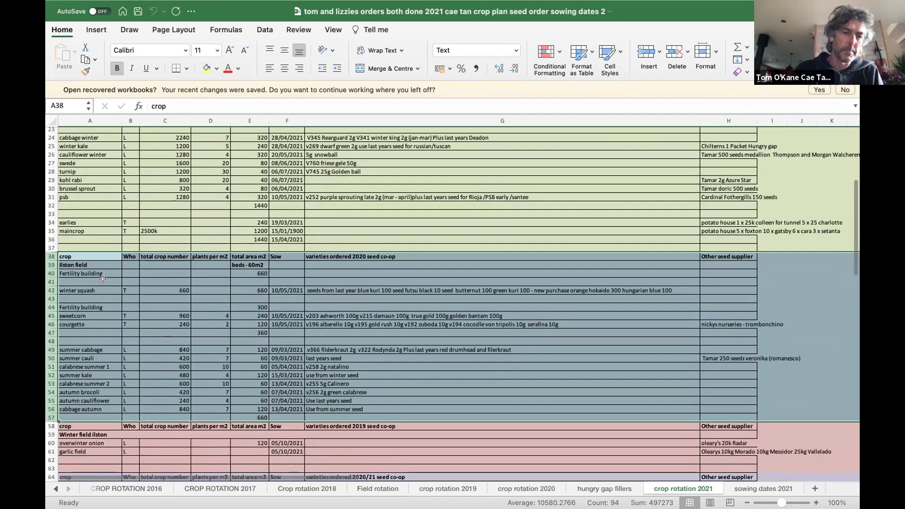
click(104, 289)
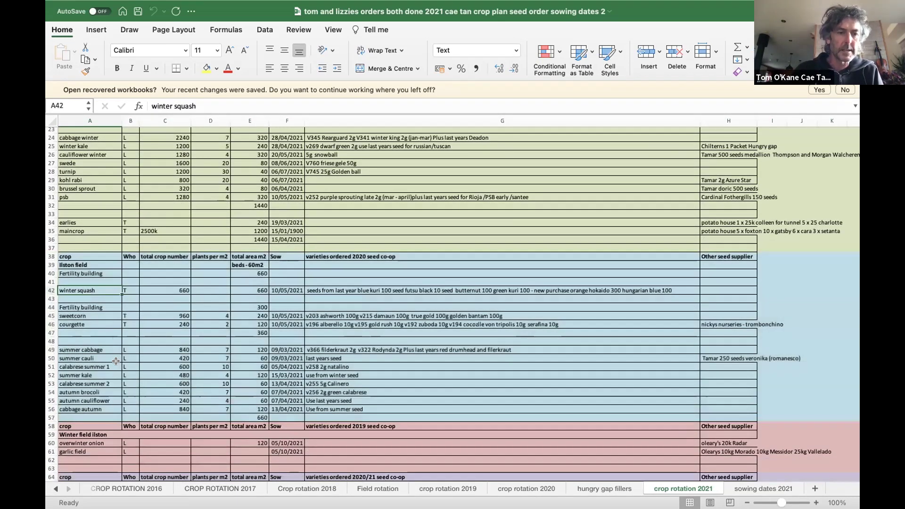
scroll(124, 347, down, 5)
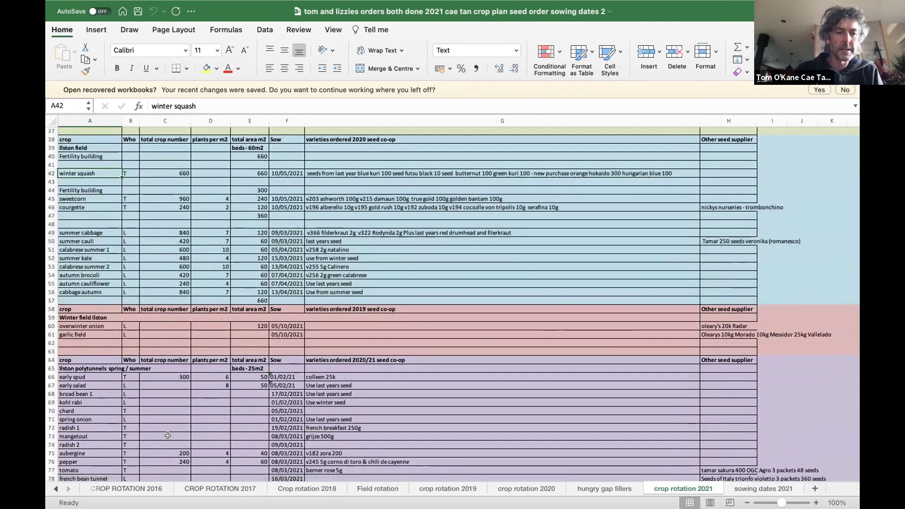
Check the Ilston polytunnel blocks and the Crops to be placed list, then go back over Ilston field to the Furzehill crops
scroll(162, 435, down, 10)
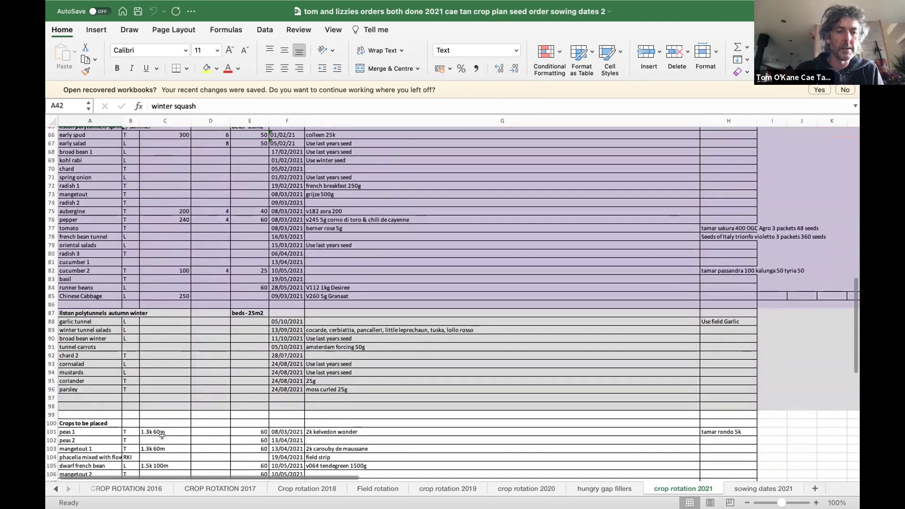
scroll(162, 435, up, 3)
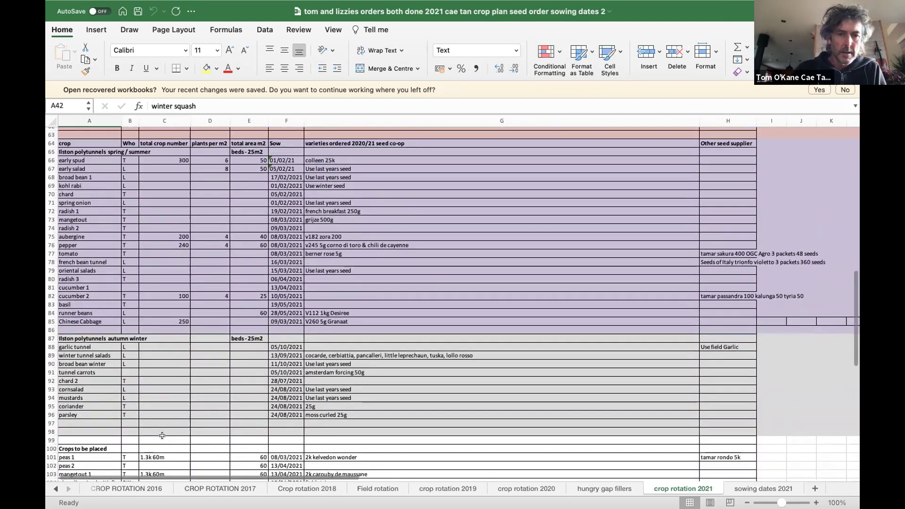
scroll(162, 435, up, 7)
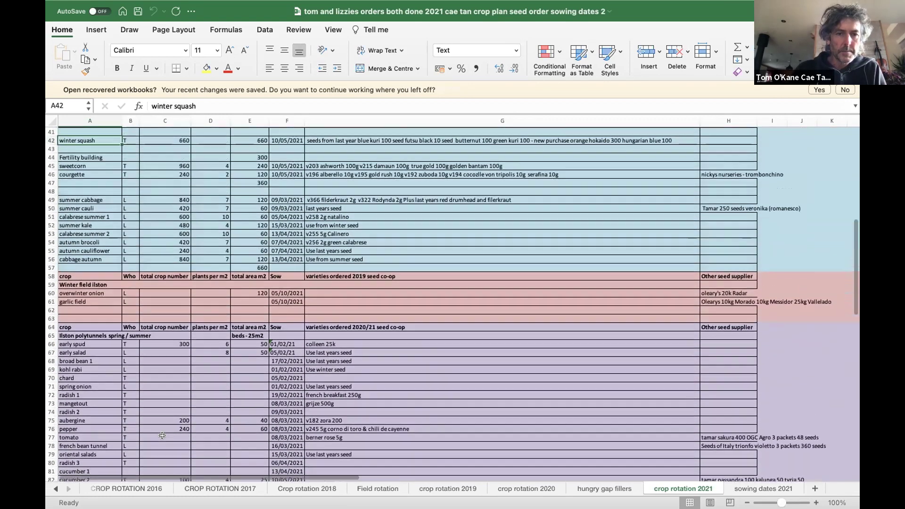
scroll(162, 435, up, 7)
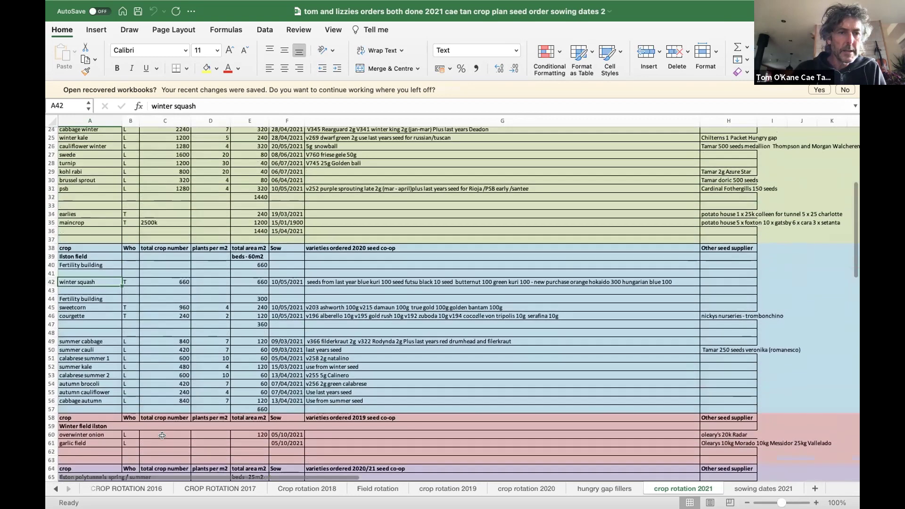
scroll(162, 435, up, 2)
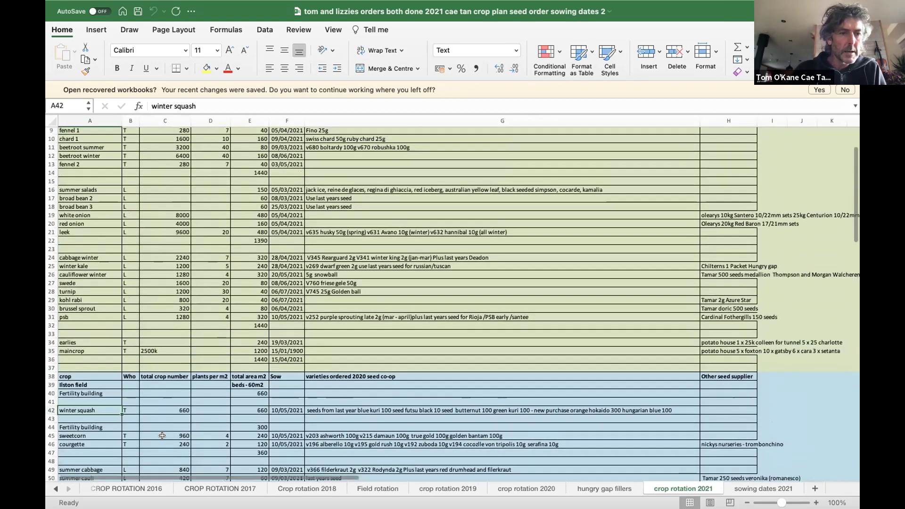
scroll(162, 435, up, 2)
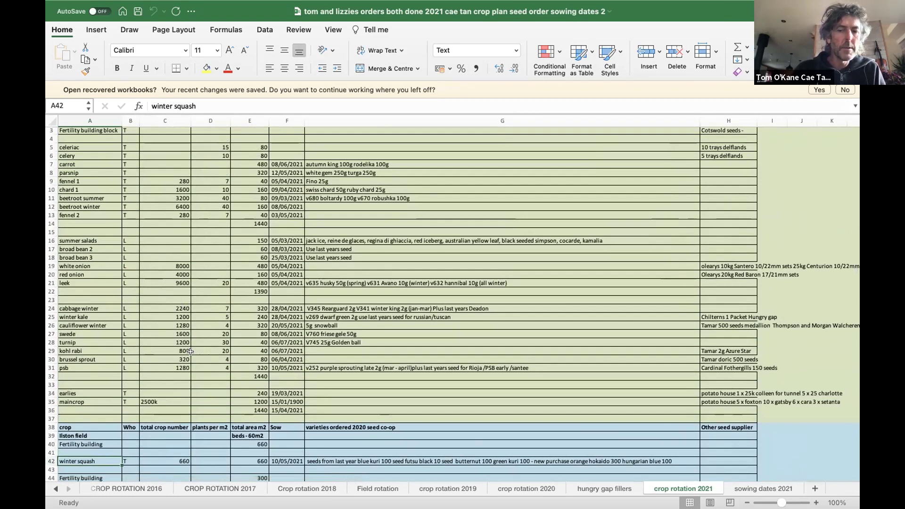
Read through the crop blocks from Furzehill down to the Crops to be placed list, then return to the start of the sheet
scroll(189, 351, down, 2)
scroll(190, 352, down, 2)
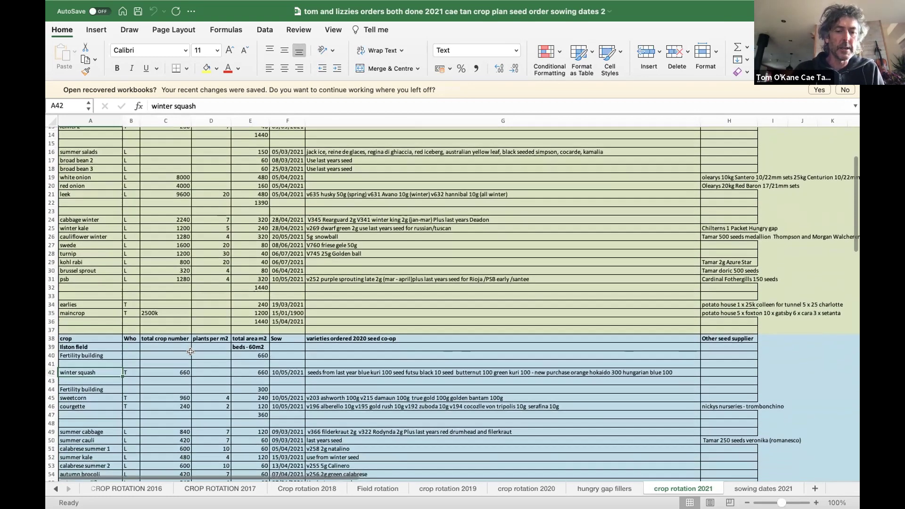
scroll(190, 352, down, 1)
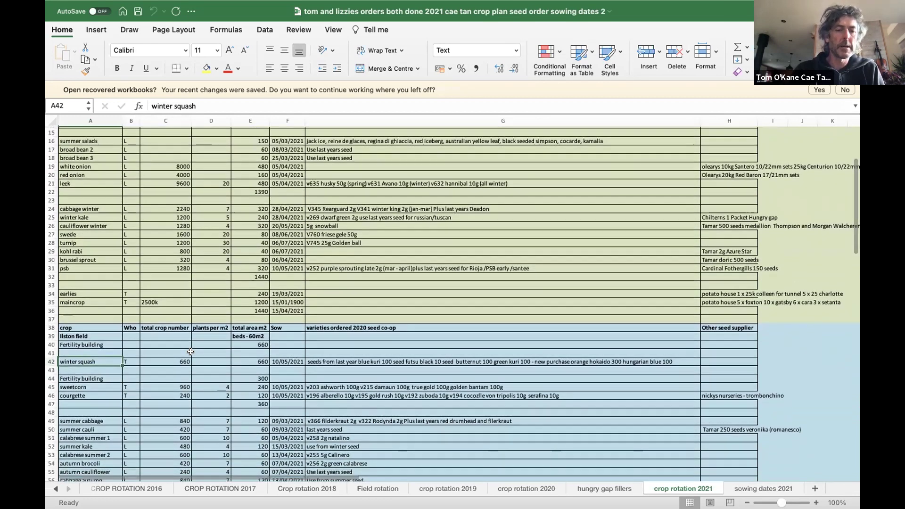
scroll(326, 381, down, 2)
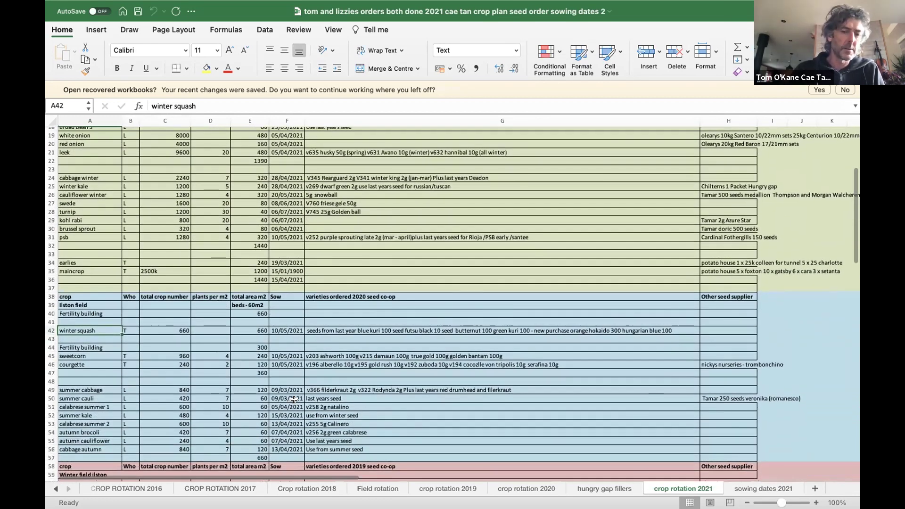
scroll(236, 410, down, 5)
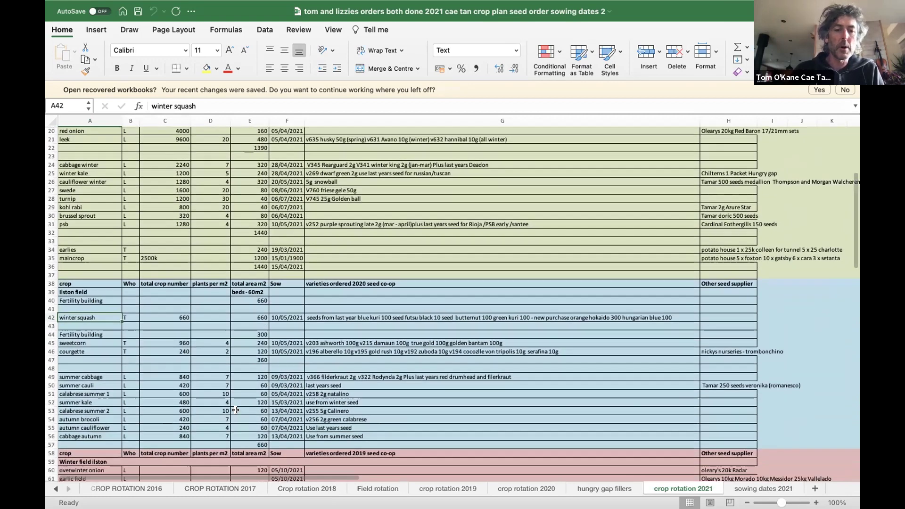
scroll(236, 410, down, 8)
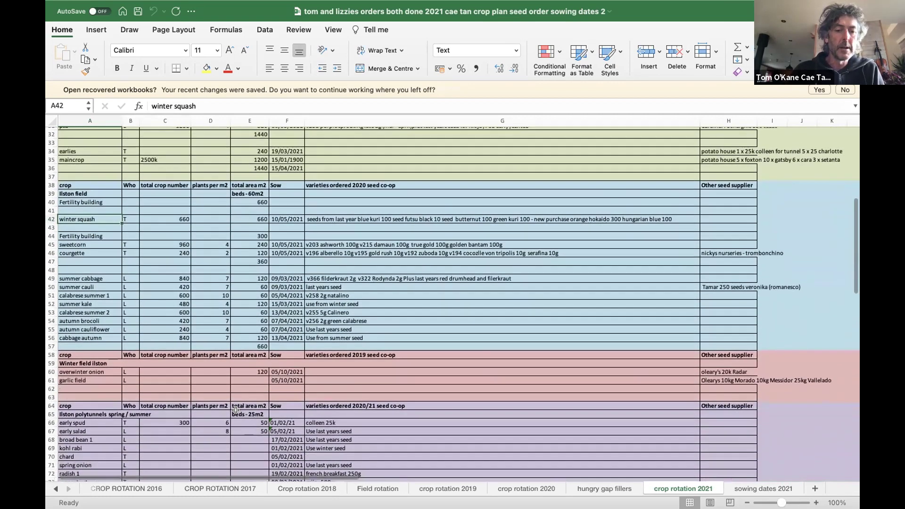
scroll(235, 410, down, 4)
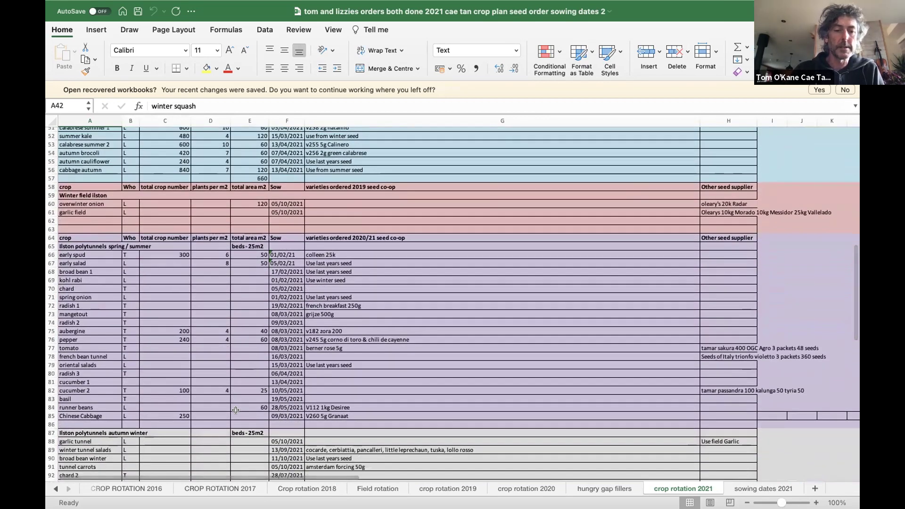
scroll(235, 410, down, 8)
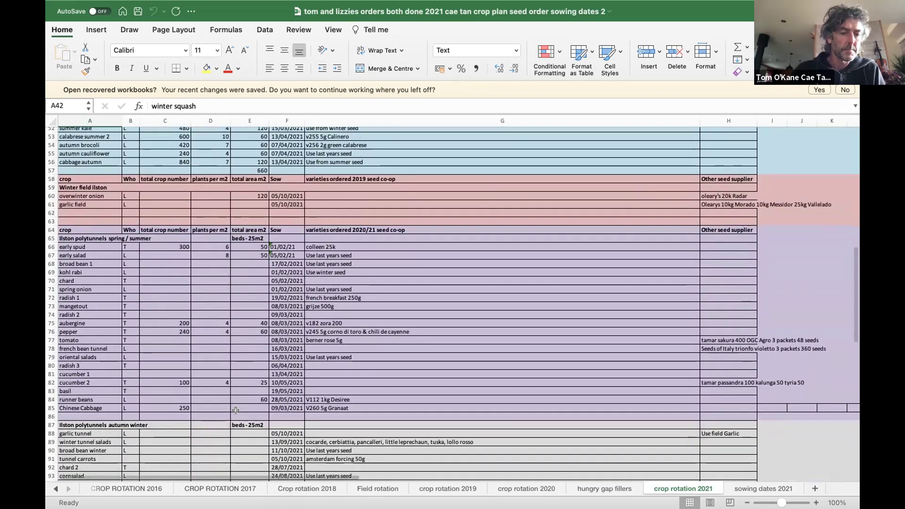
scroll(236, 410, down, 2)
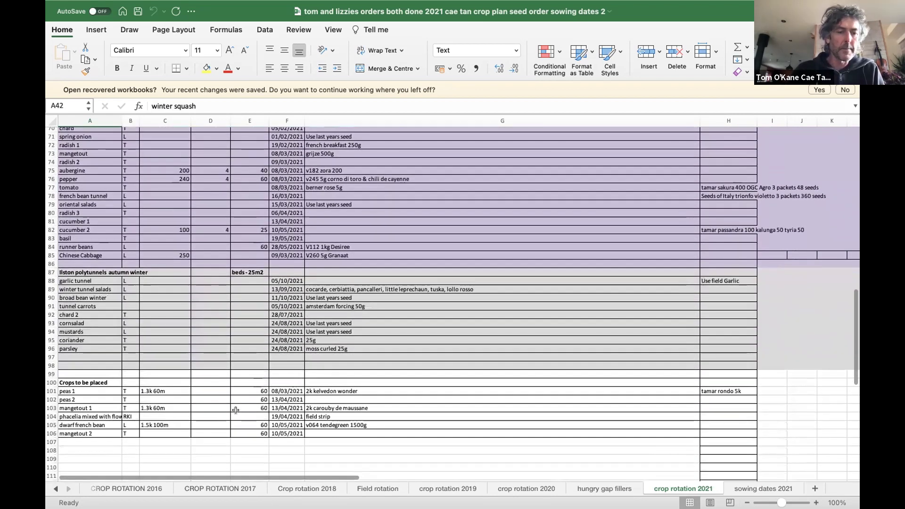
scroll(236, 410, up, 1)
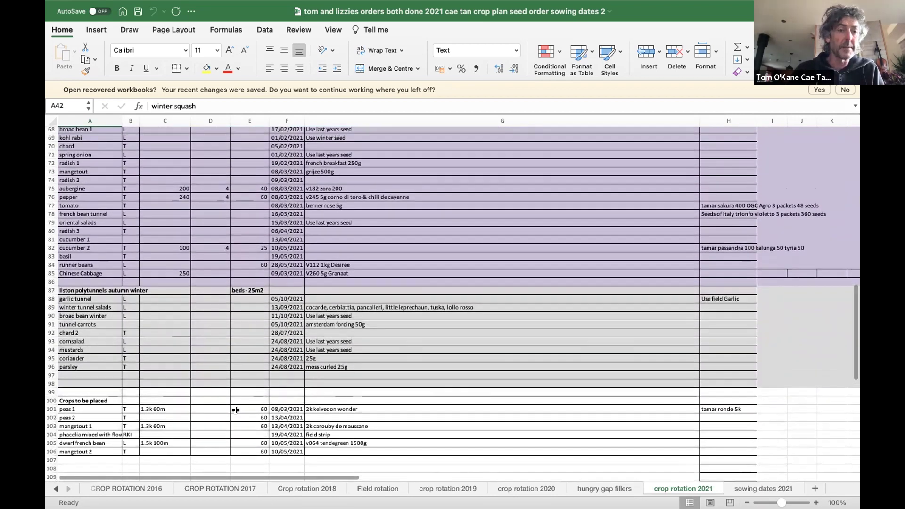
scroll(235, 410, up, 1)
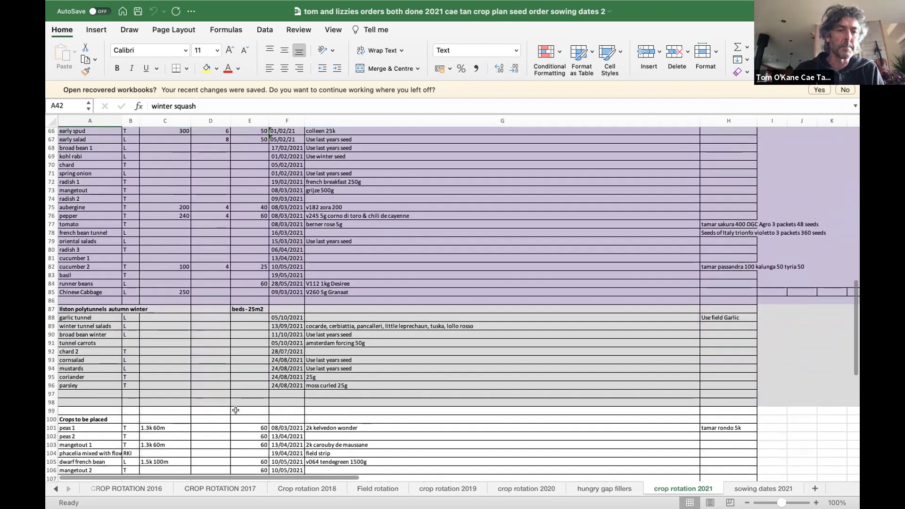
scroll(235, 410, up, 2)
scroll(236, 410, up, 20)
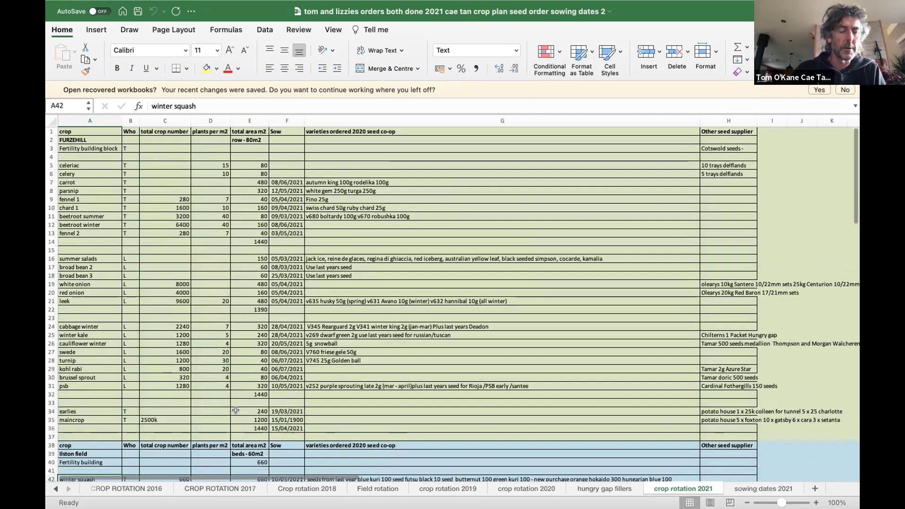
Open the SOWING AND HARVESTING PLAN sheet and clear its column highlight by selecting an empty cell beside the chart
click(56, 490)
click(56, 490)
click(55, 490)
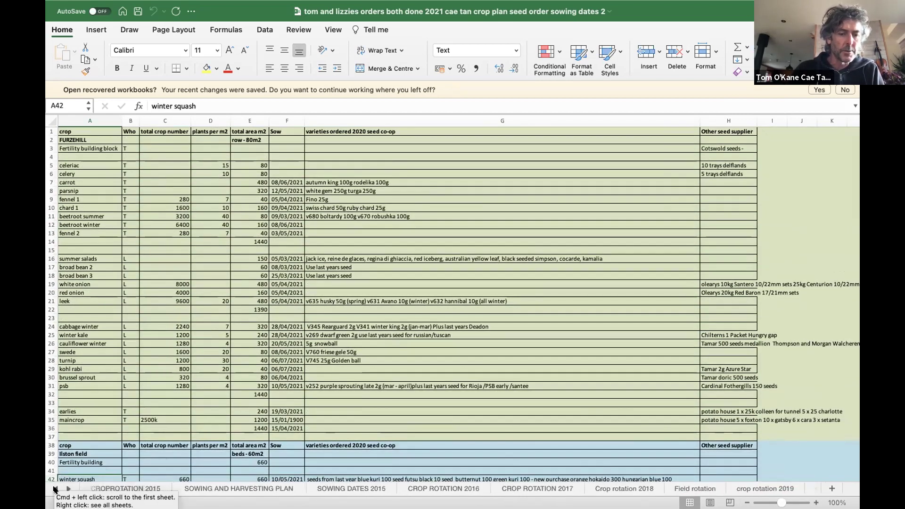
click(215, 490)
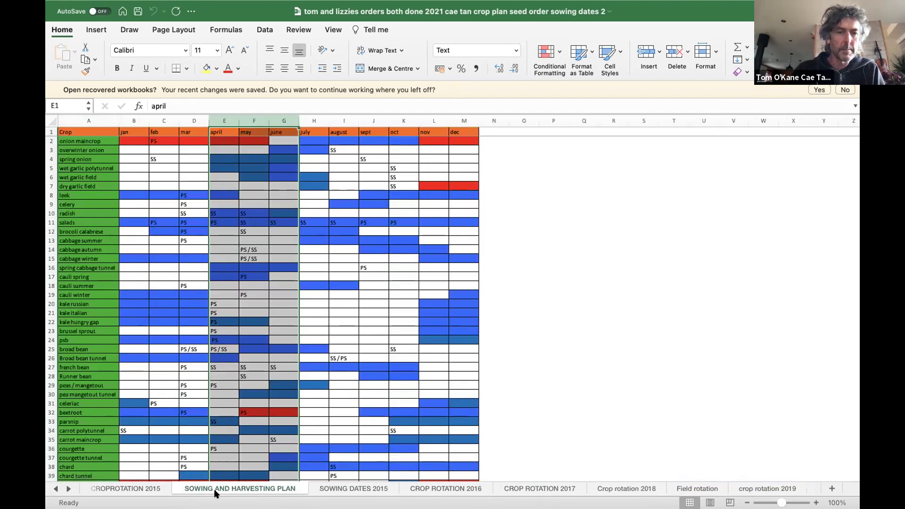
click(578, 398)
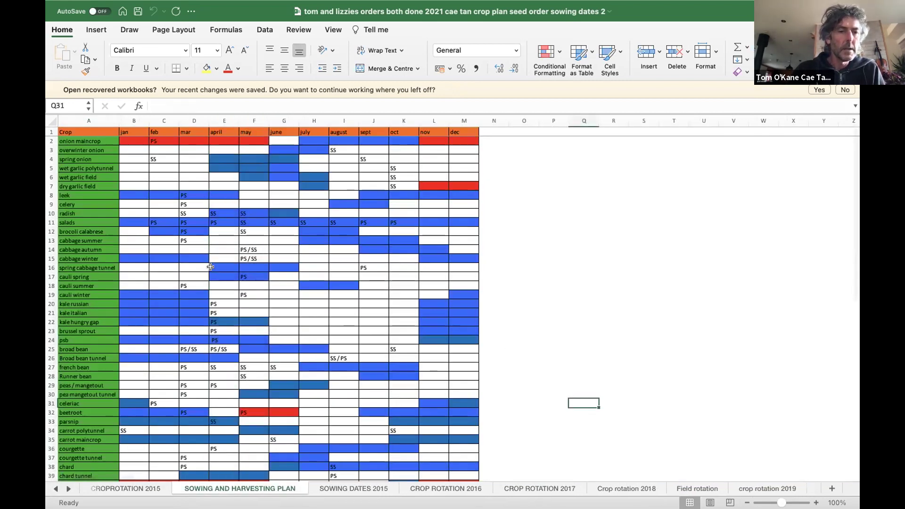
Look over the sowing and harvesting chart from the first crop down to the key and back
scroll(235, 340, down, 5)
scroll(245, 345, down, 8)
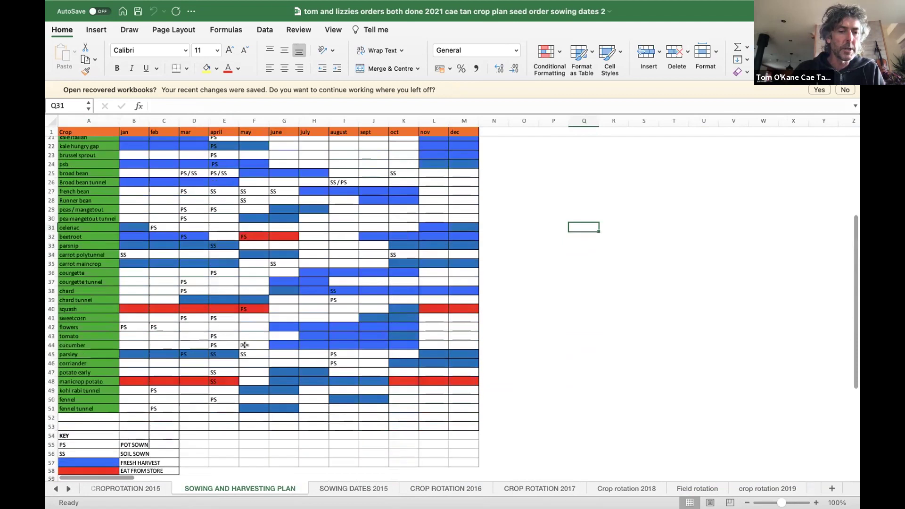
scroll(245, 345, up, 5)
scroll(245, 345, up, 3)
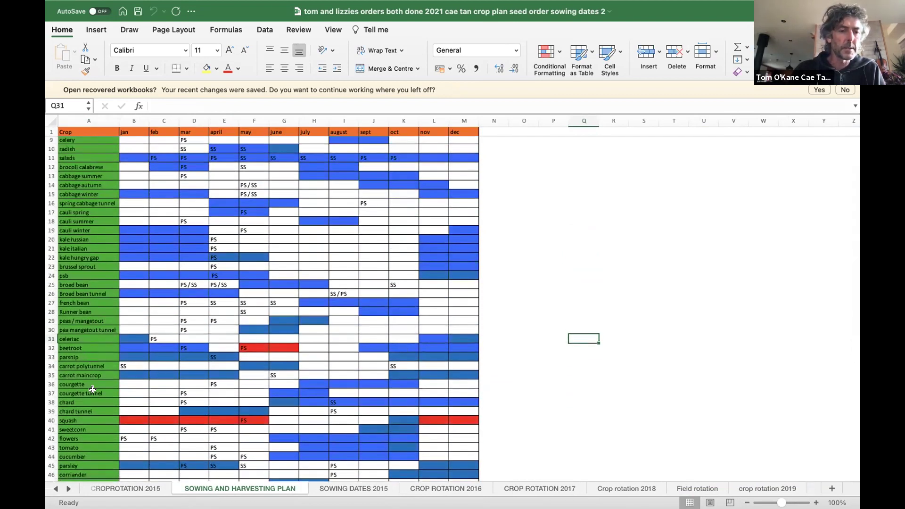
scroll(92, 390, up, 3)
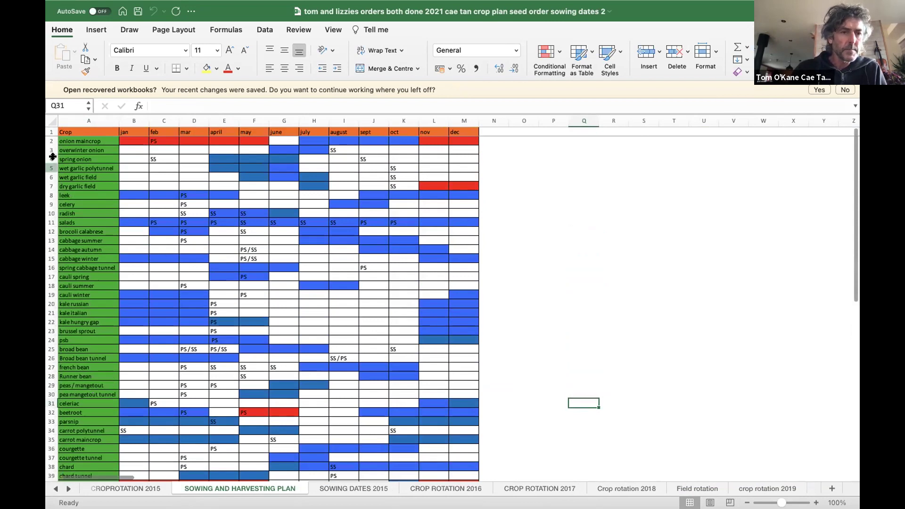
Highlight the month header row and examine each crop's sowing and harvest months down to the key
click(52, 132)
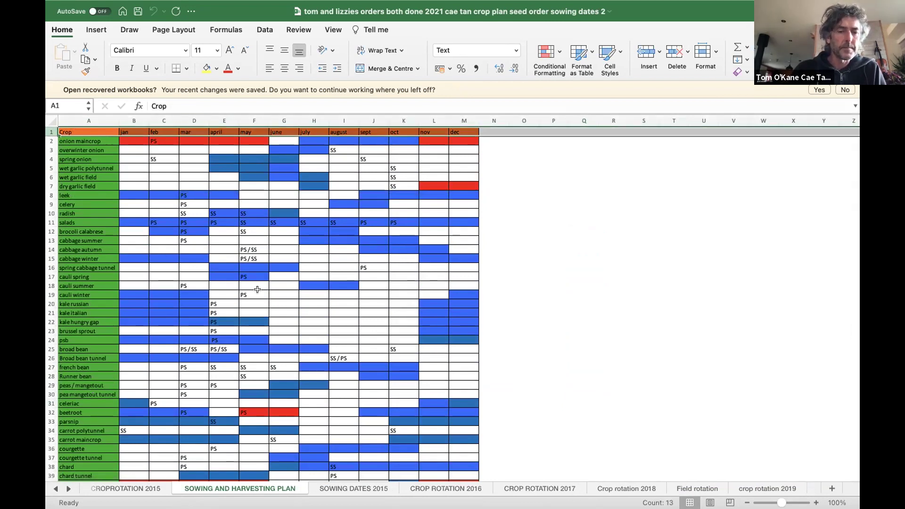
scroll(258, 335, down, 8)
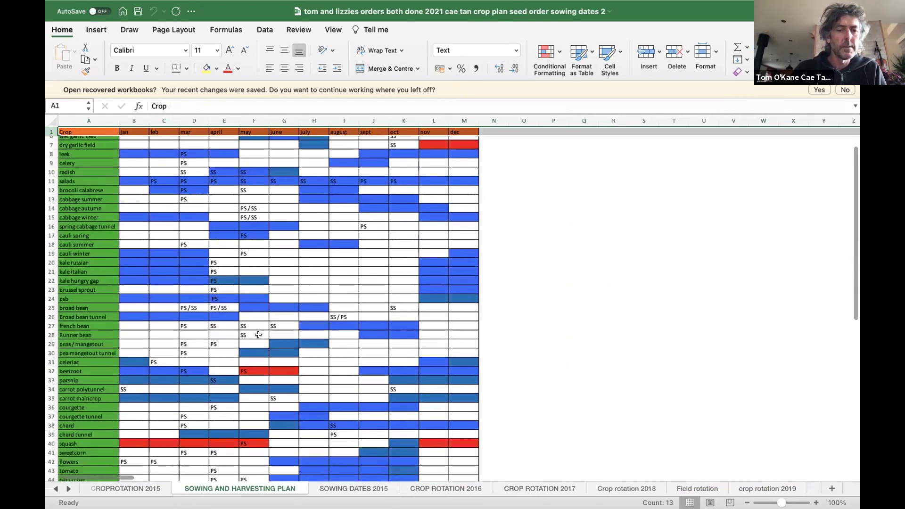
scroll(258, 335, up, 5)
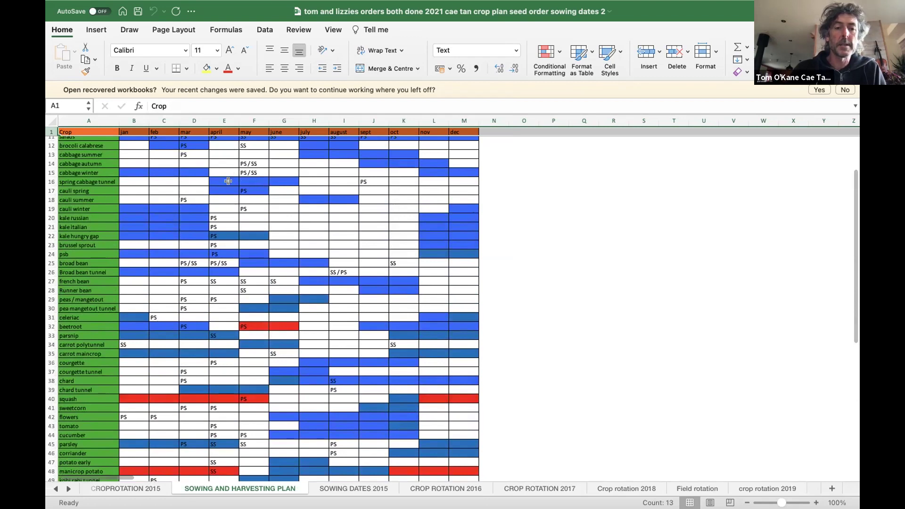
scroll(309, 365, down, 2)
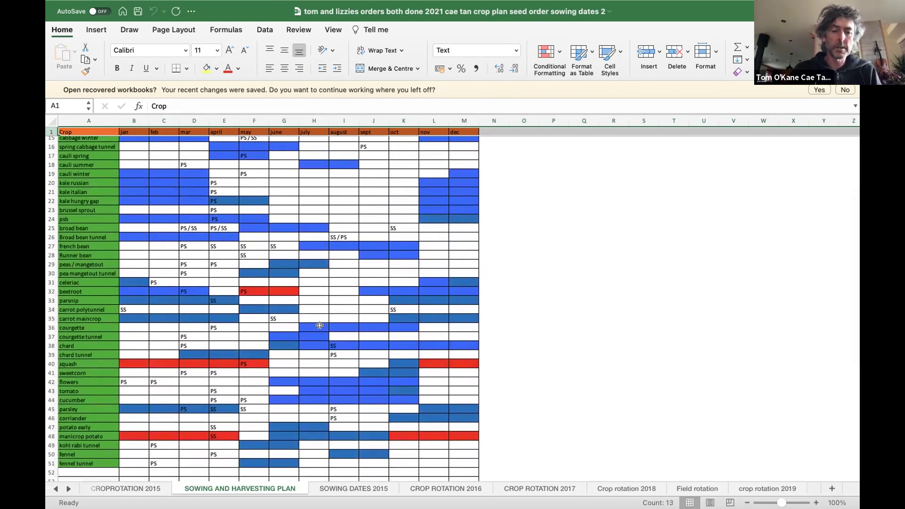
scroll(324, 328, down, 6)
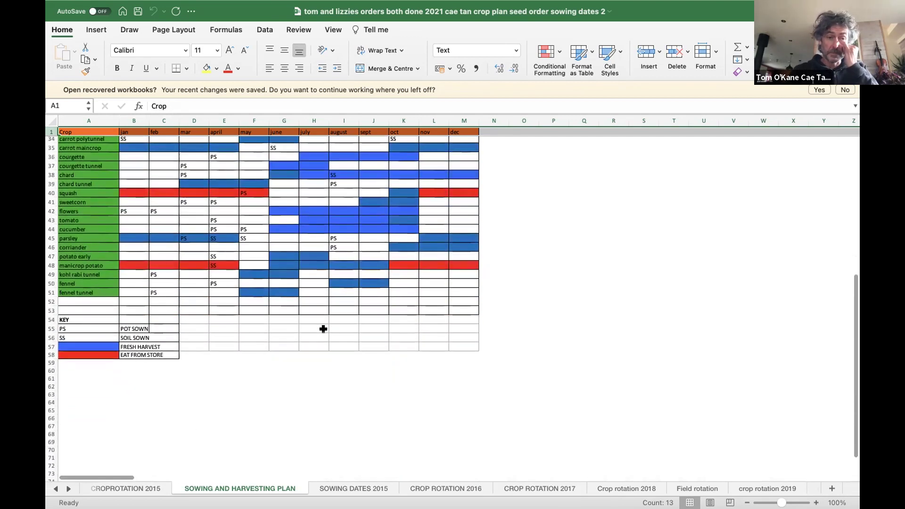
scroll(323, 328, up, 2)
scroll(324, 328, up, 9)
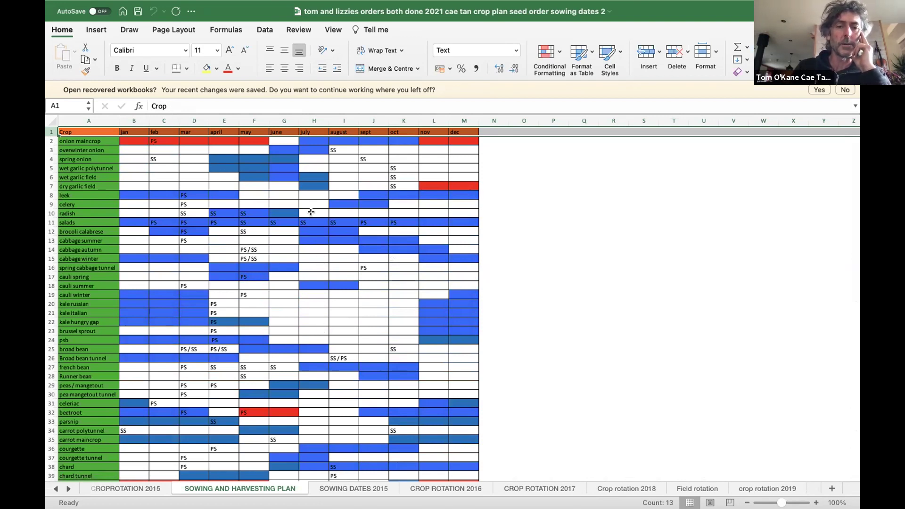
Highlight the April to June columns and examine which crops are sown or harvested in those months
click(283, 212)
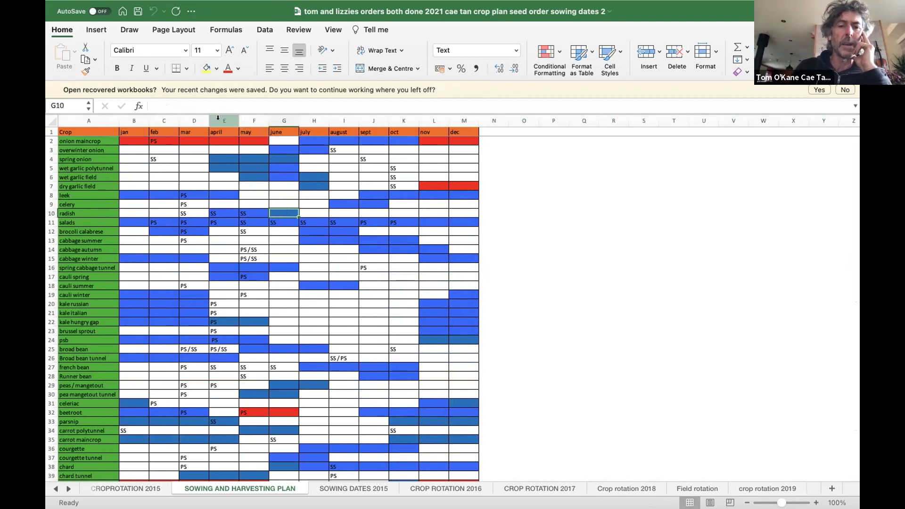
drag(218, 118, 276, 122)
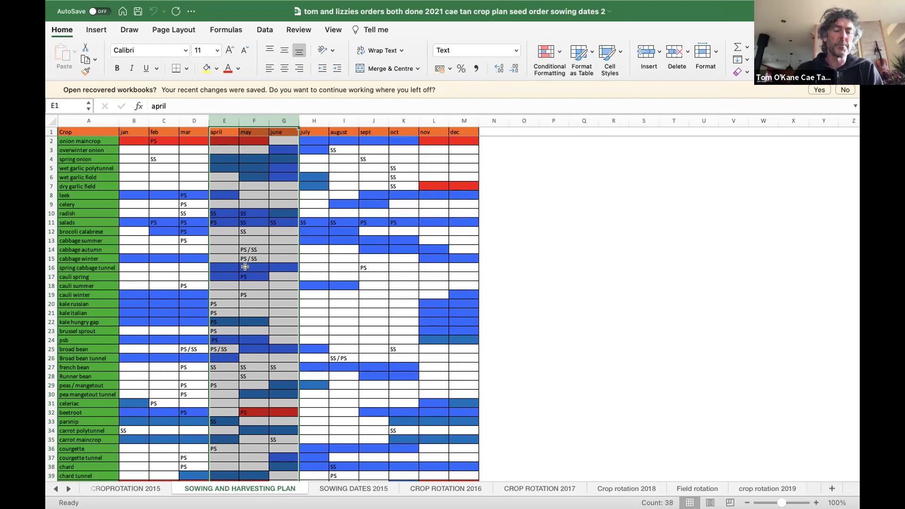
scroll(246, 266, down, 5)
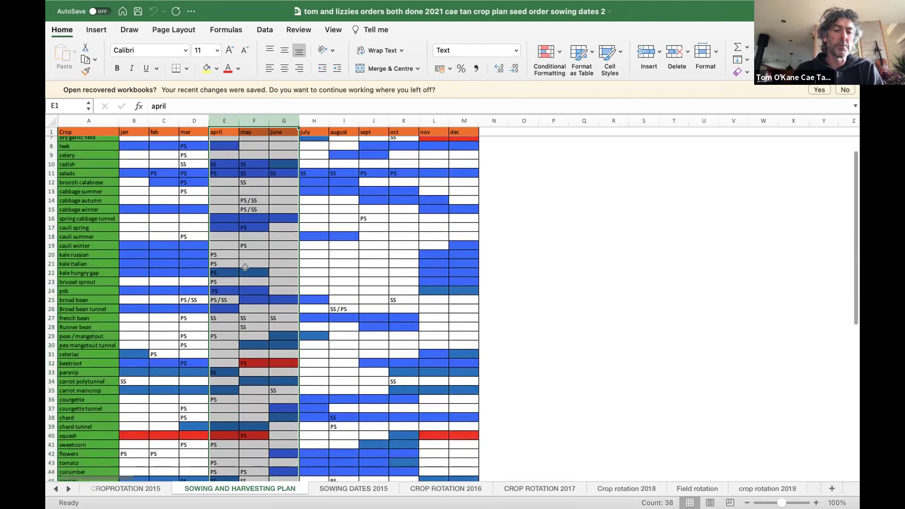
scroll(245, 267, down, 10)
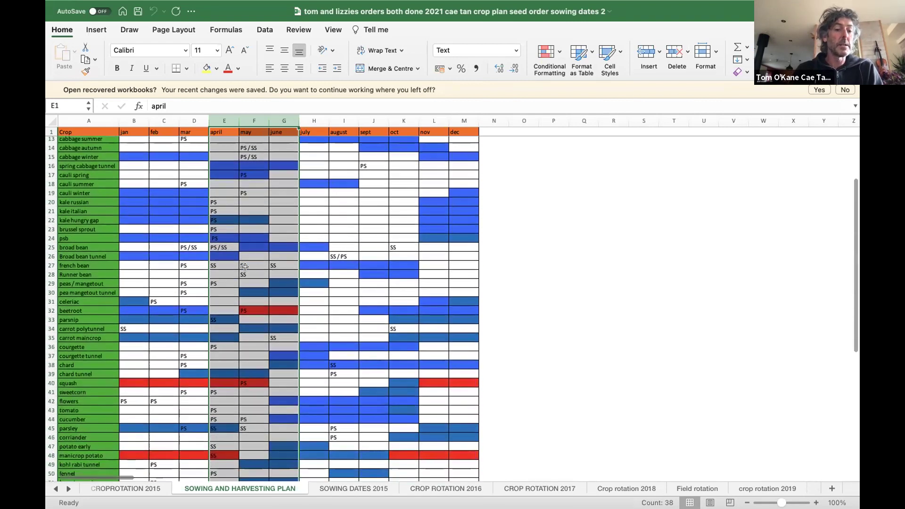
scroll(245, 267, up, 13)
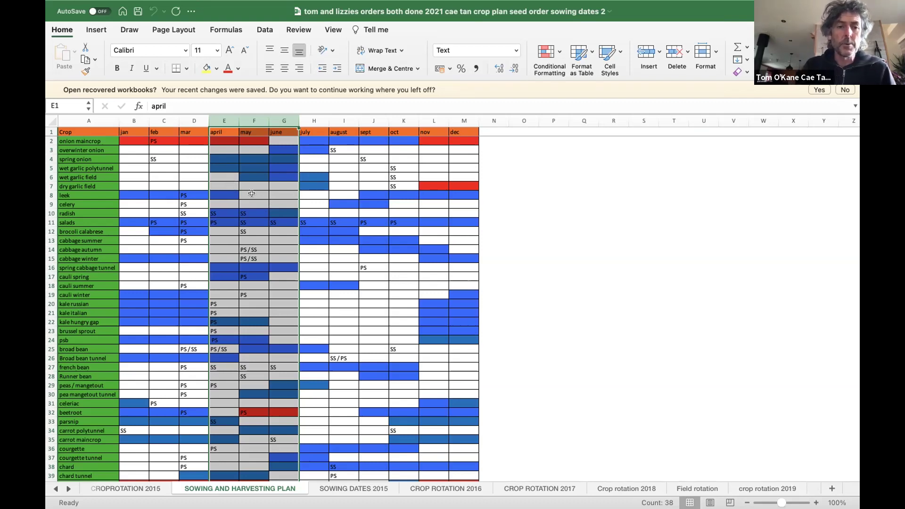
scroll(254, 209, down, 3)
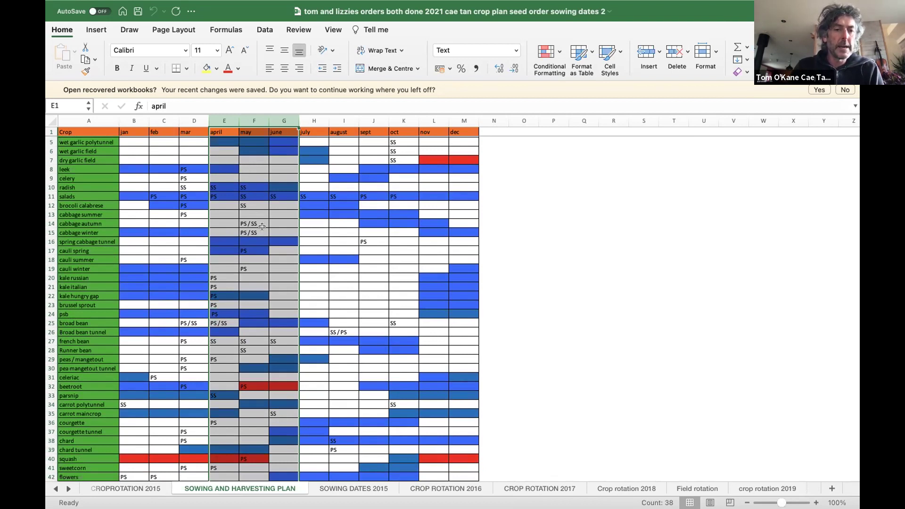
Examine the April to June sowing and harvest entries from the garlic and leek rows down through the brassicas to the beans
scroll(262, 226, down, 3)
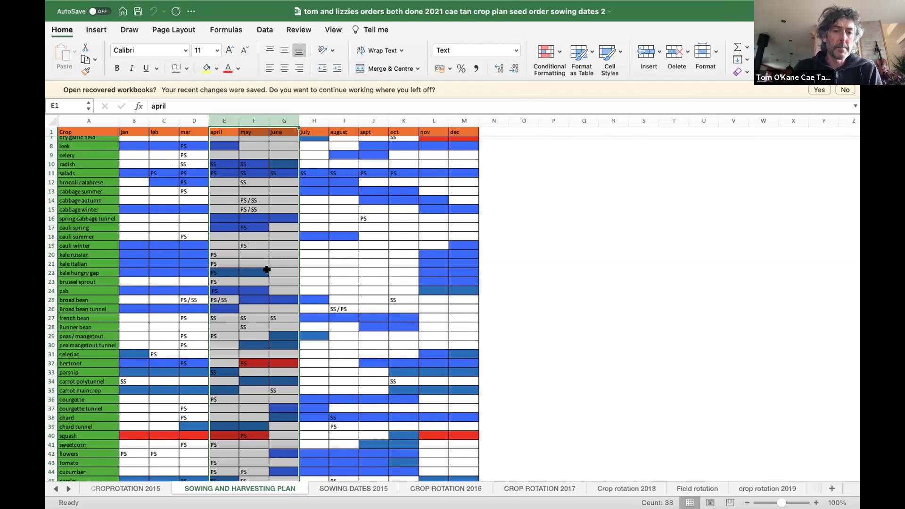
scroll(272, 258, down, 2)
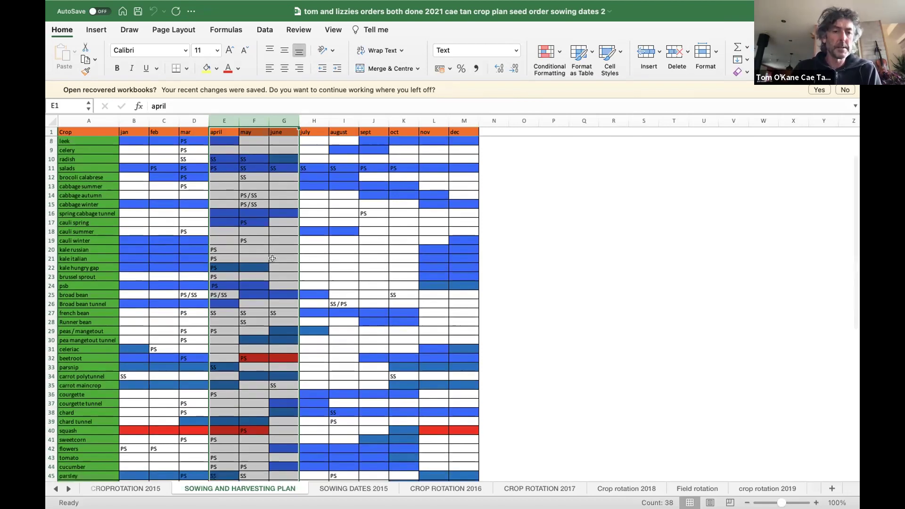
scroll(273, 258, up, 2)
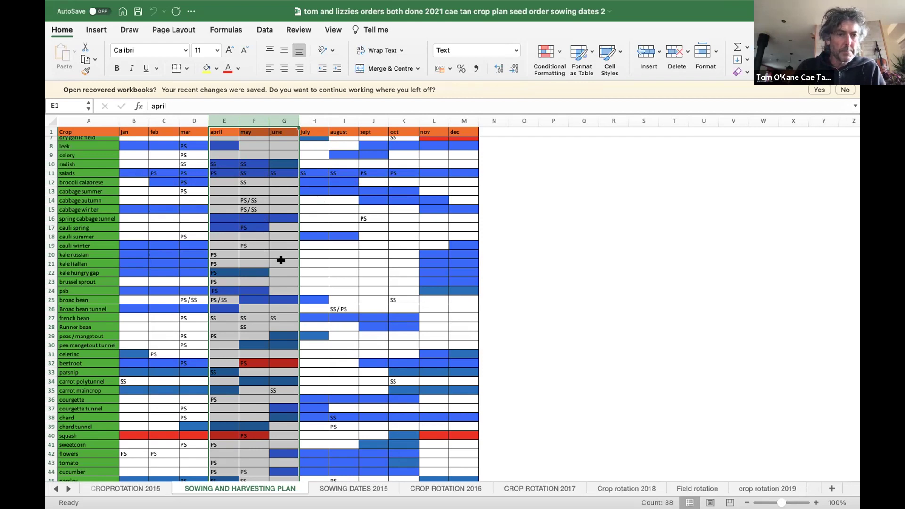
scroll(280, 260, down, 3)
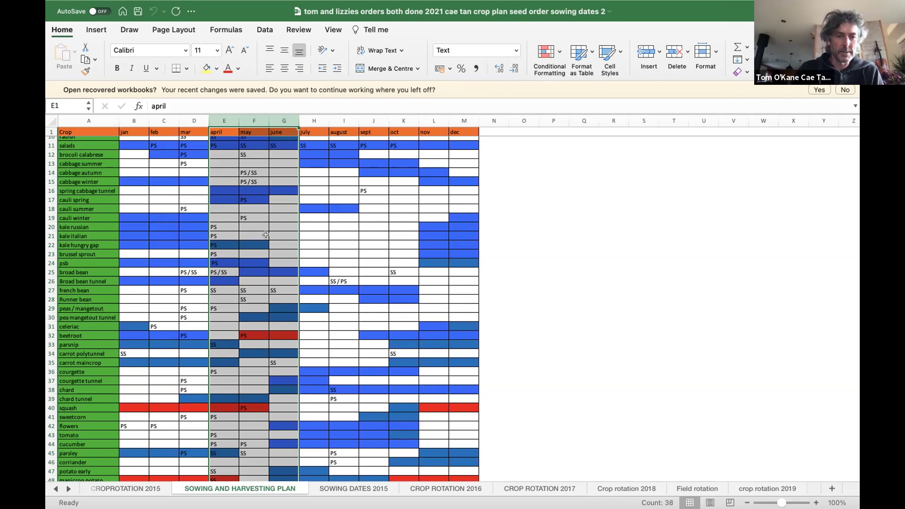
scroll(270, 253, down, 5)
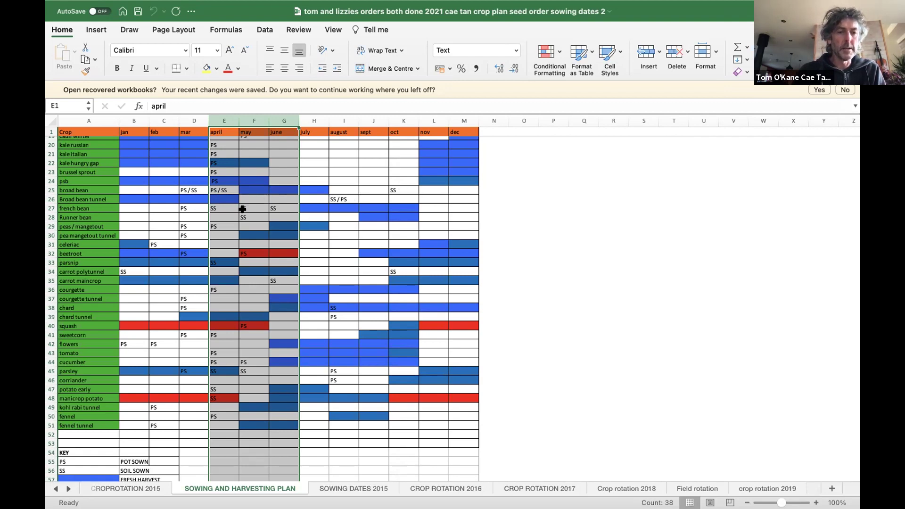
scroll(232, 240, down, 5)
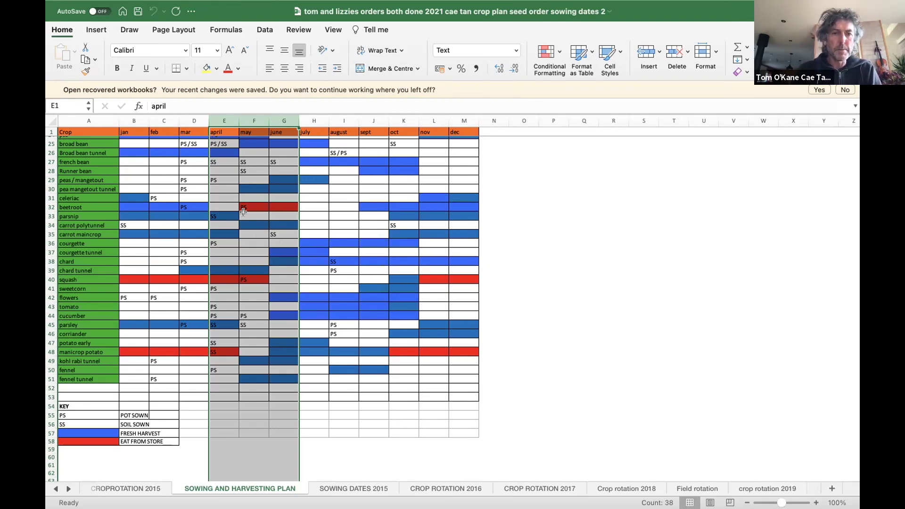
Examine the April to June entries for the root, courgette, squash, tunnel, potato and fennel rows down to the key
scroll(272, 246, down, 2)
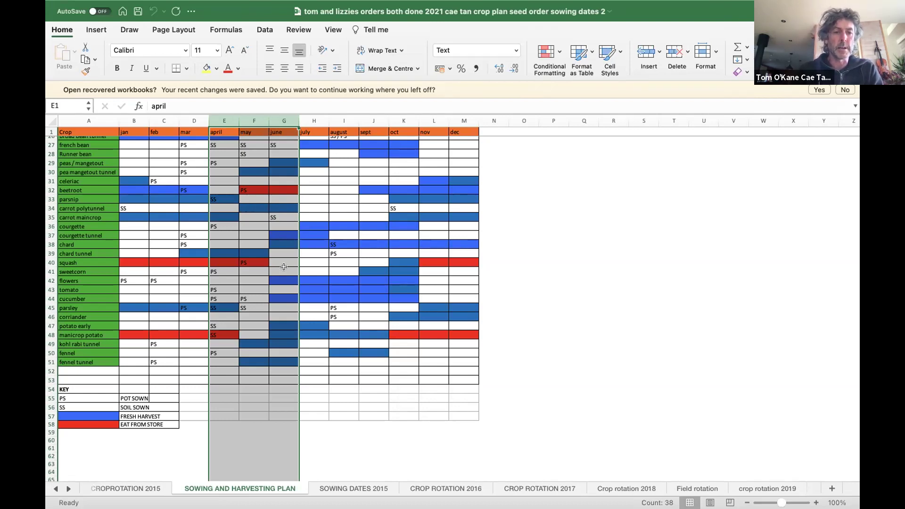
scroll(283, 267, down, 3)
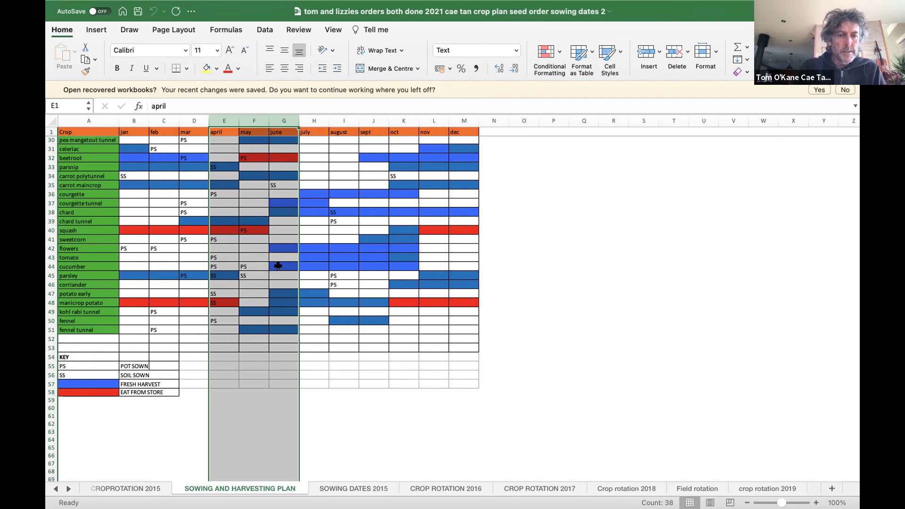
scroll(276, 266, up, 3)
scroll(274, 266, down, 2)
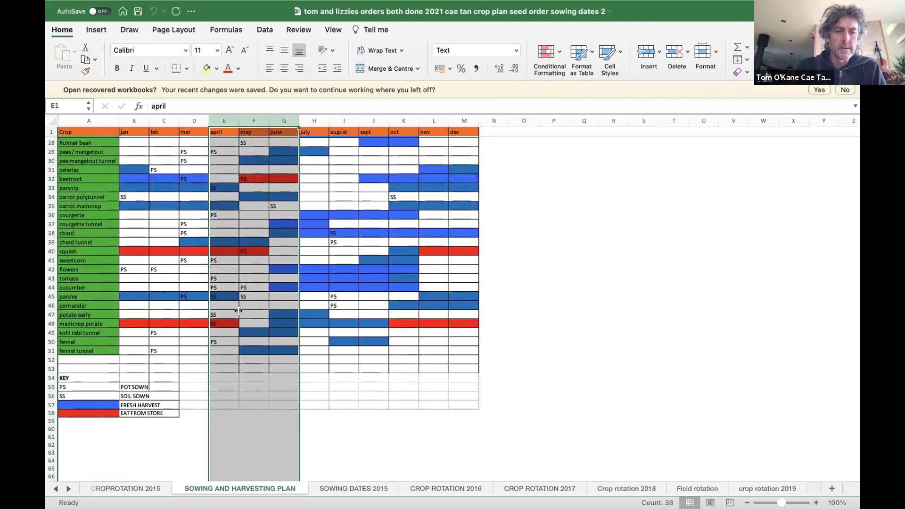
scroll(265, 334, down, 1)
scroll(265, 334, down, 3)
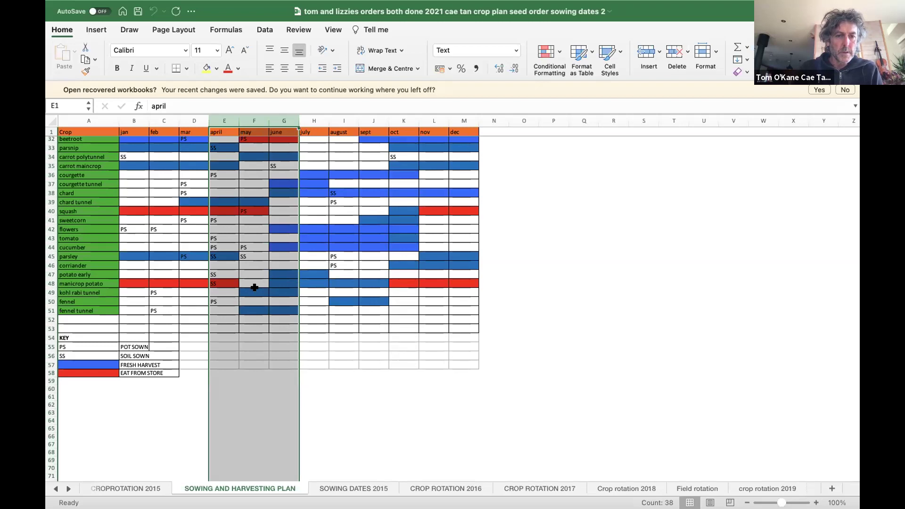
scroll(226, 300, down, 2)
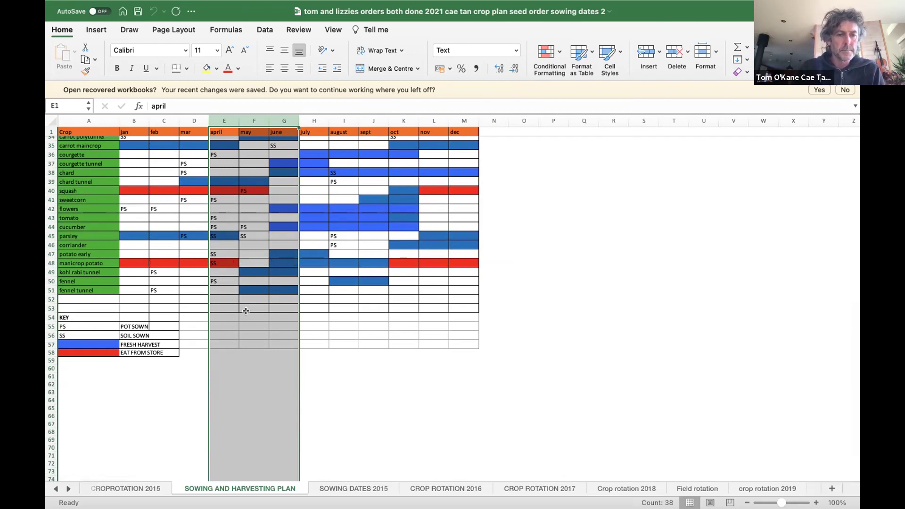
scroll(214, 319, down, 2)
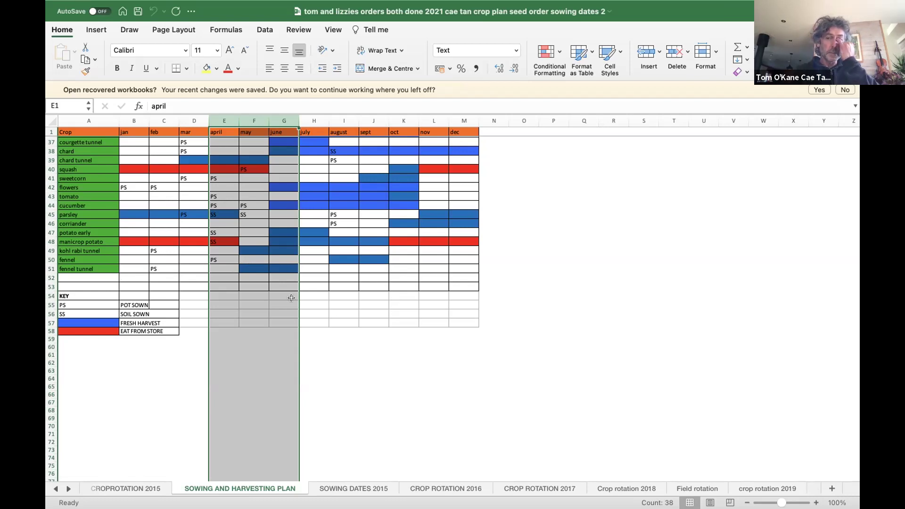
Review the whole sowing and harvesting chart once more, from the onion rows to the key and back
scroll(291, 297, up, 10)
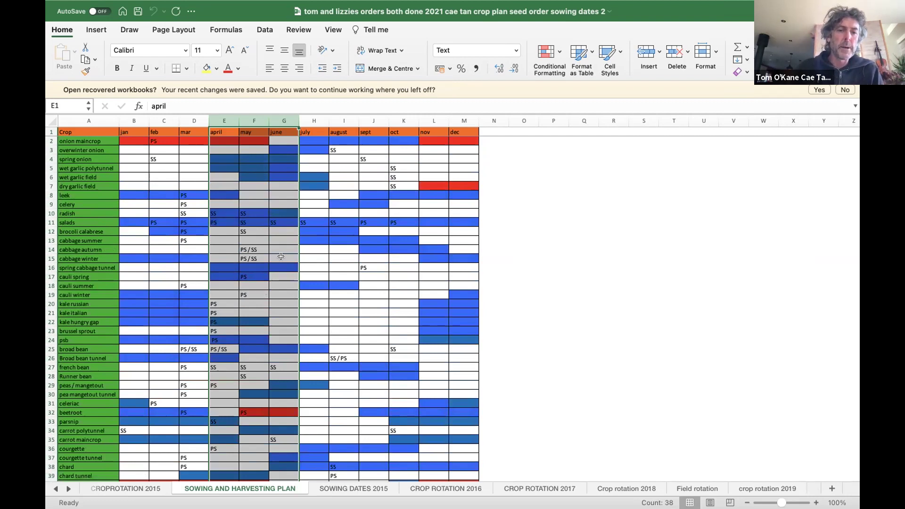
scroll(270, 280, down, 3)
scroll(270, 280, up, 3)
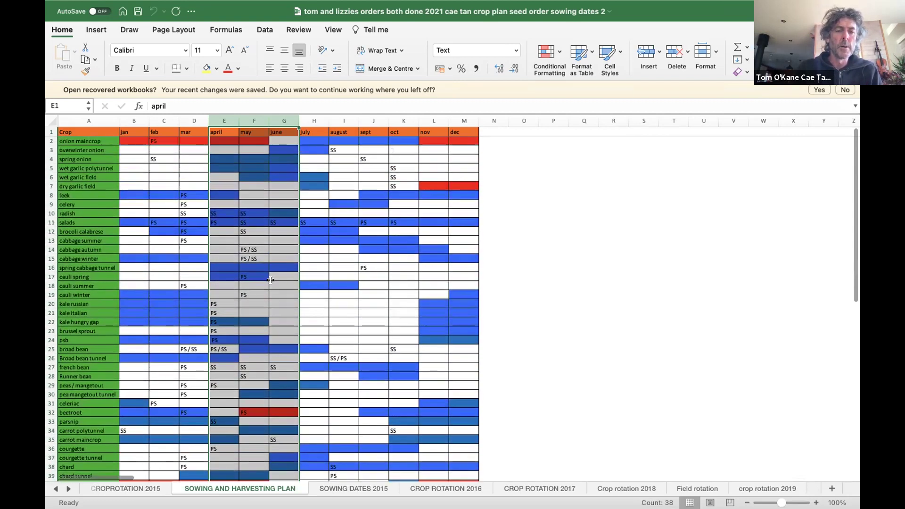
scroll(270, 280, down, 10)
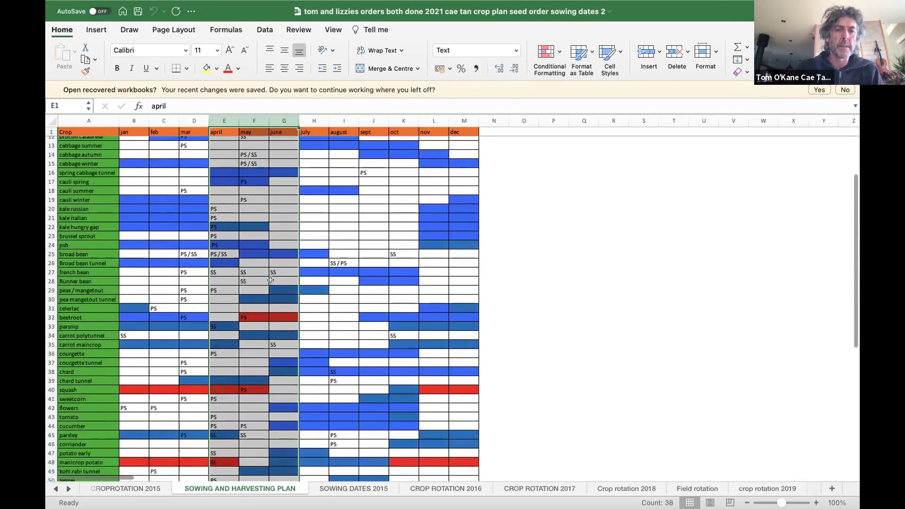
scroll(270, 280, up, 7)
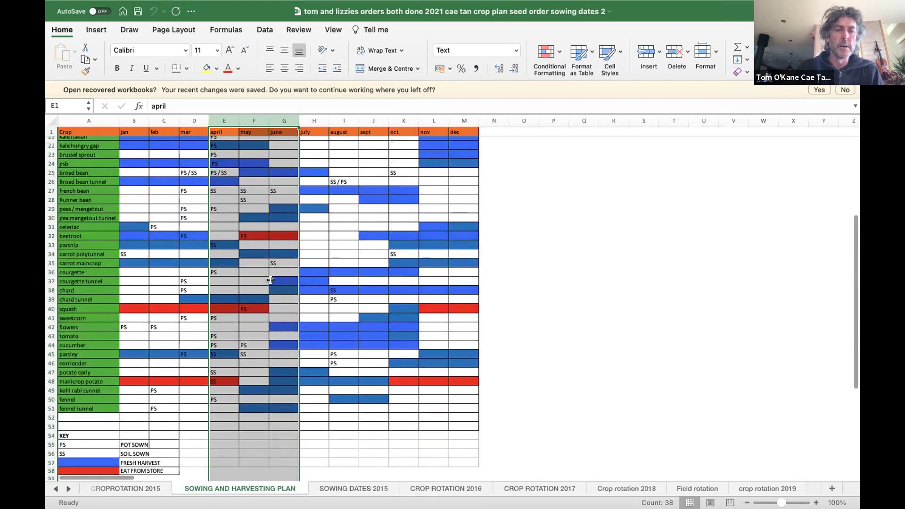
scroll(270, 280, up, 3)
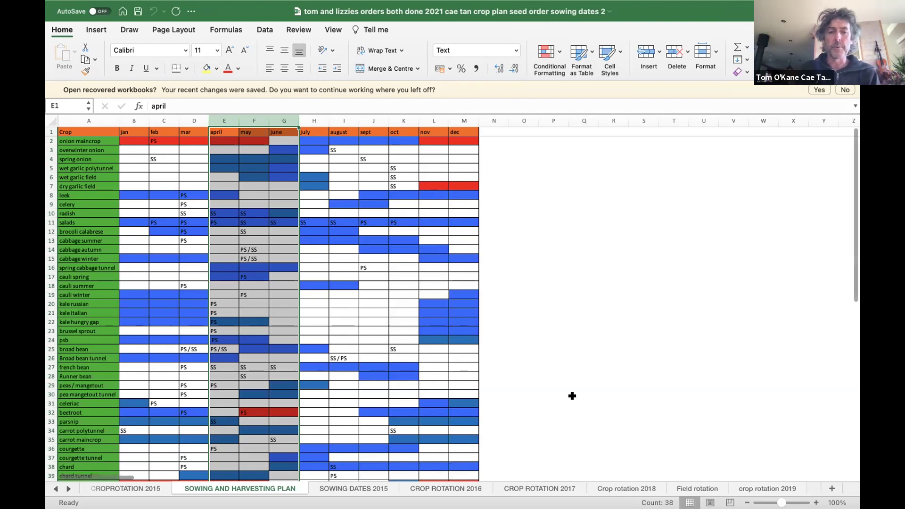
scroll(419, 408, down, 10)
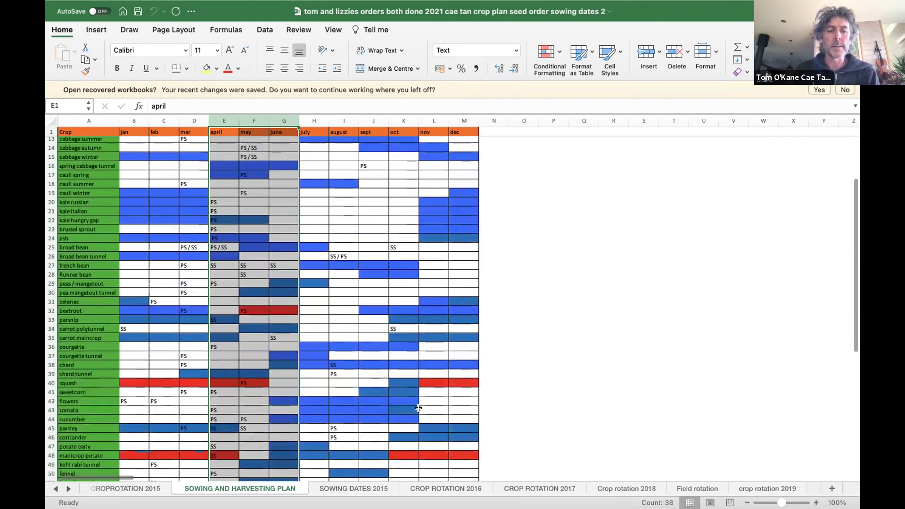
scroll(418, 408, up, 10)
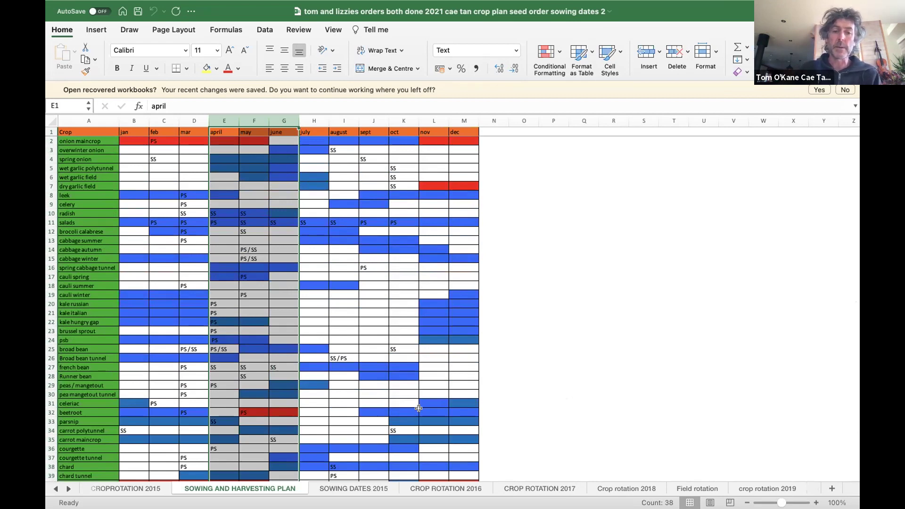
scroll(406, 420, up, 1)
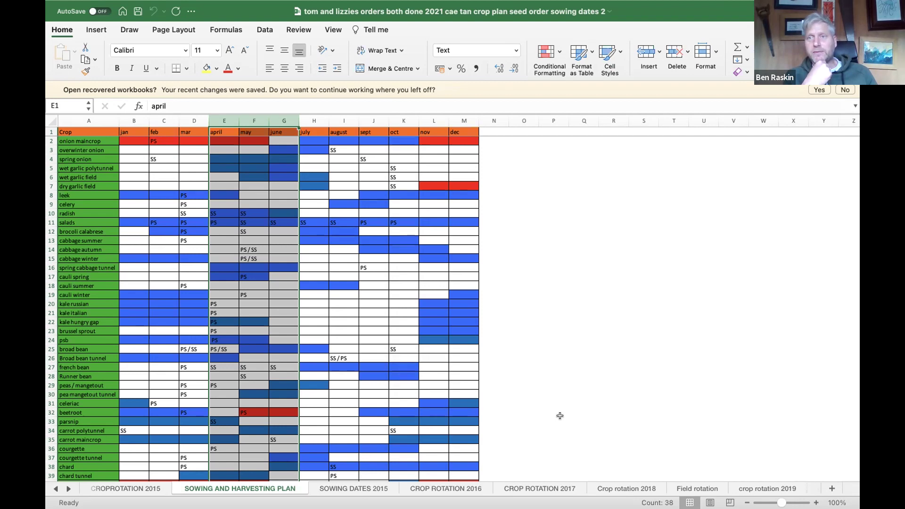
Take the workbook out of full screen and switch to iMovie with the project "Crop planning for all seasons and the hungry gap"
mouse_move(150, 5)
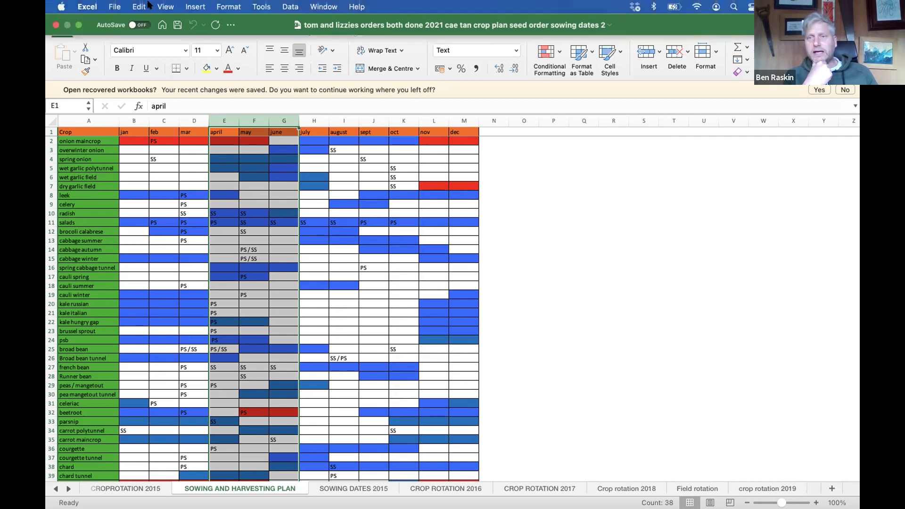
click(77, 25)
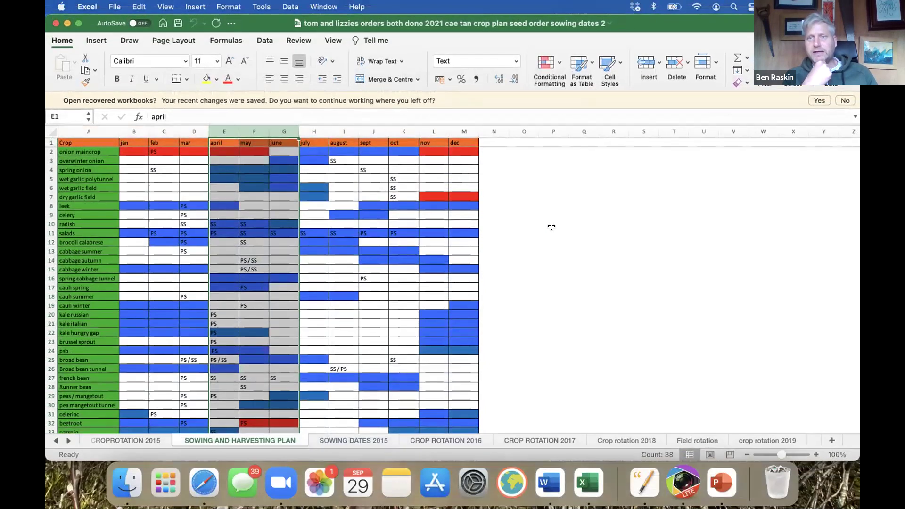
click(165, 485)
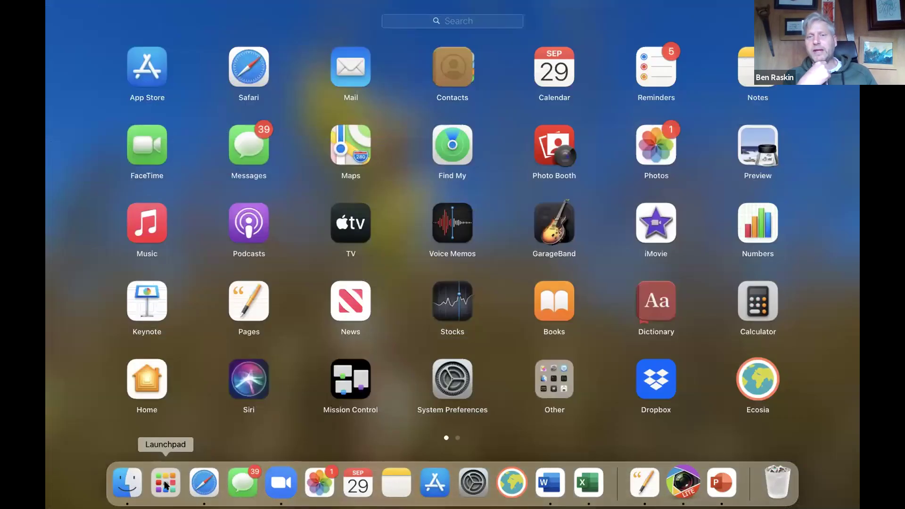
click(653, 216)
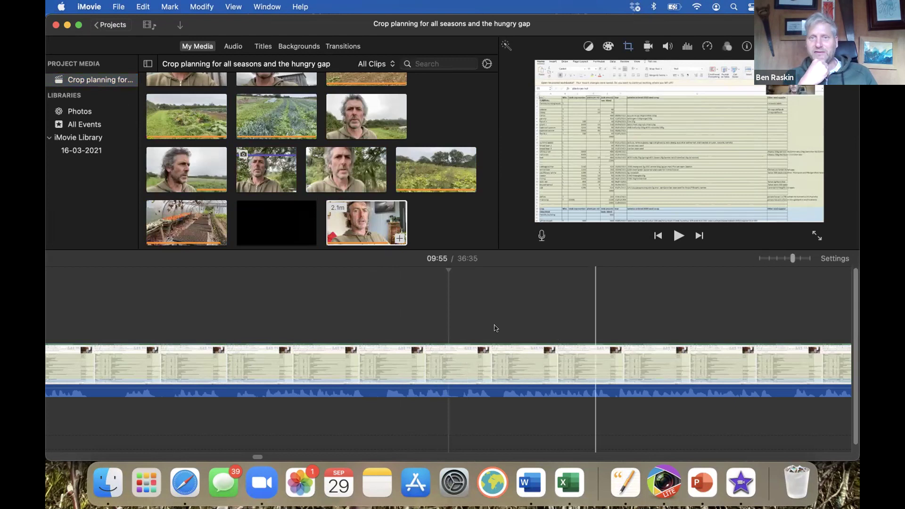
Zoom out the iMovie timeline and place the playhead at 24:57, at the start of the clip following the sowing chart footage
scroll(475, 328, right, 5)
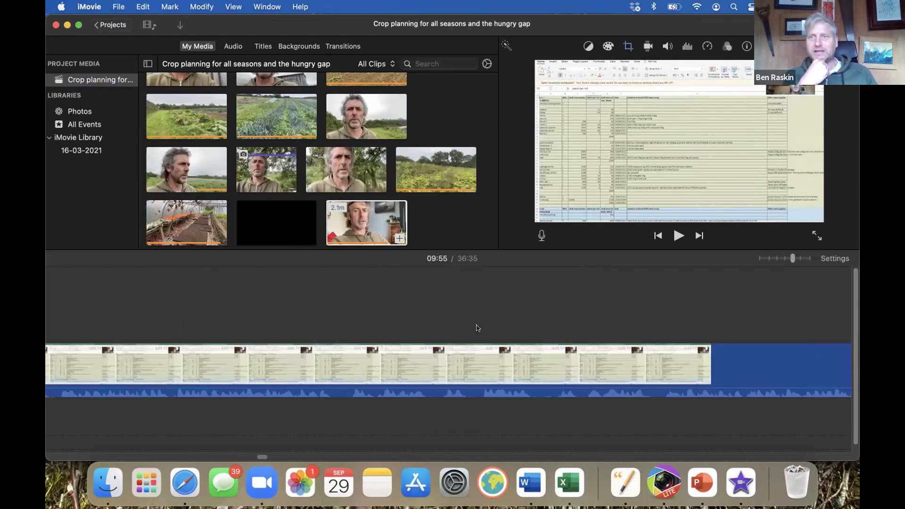
scroll(477, 328, right, 2)
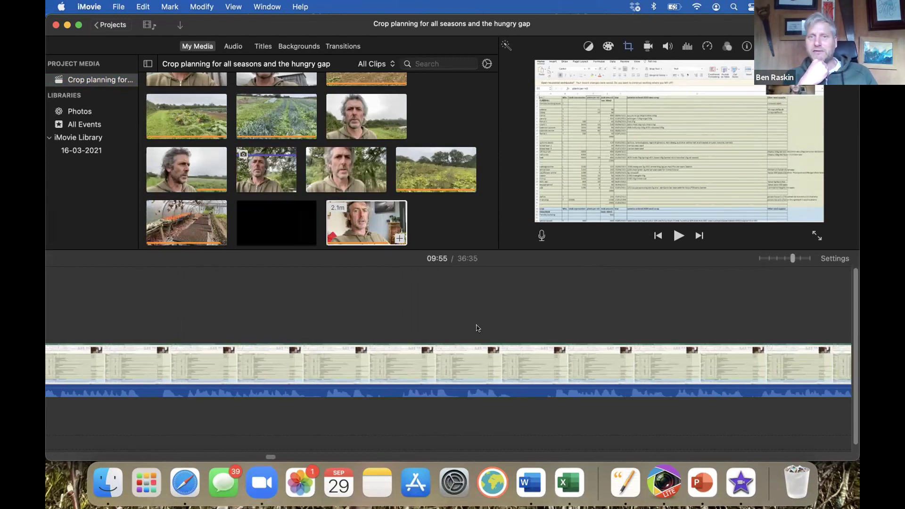
scroll(477, 328, right, 2)
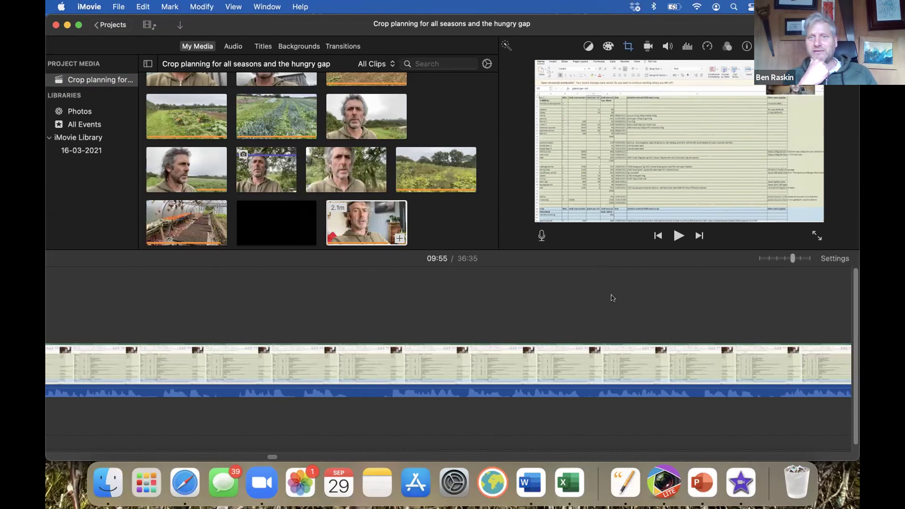
scroll(705, 324, right, 3)
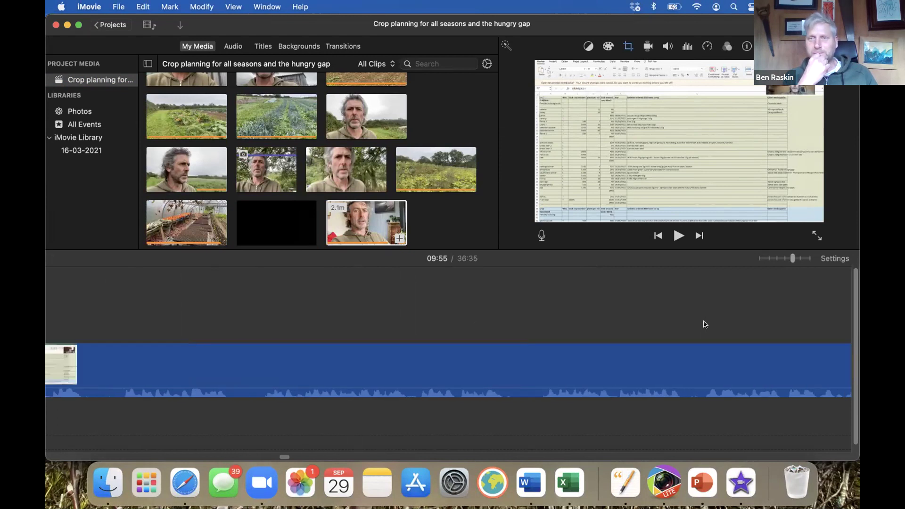
scroll(705, 324, right, 3)
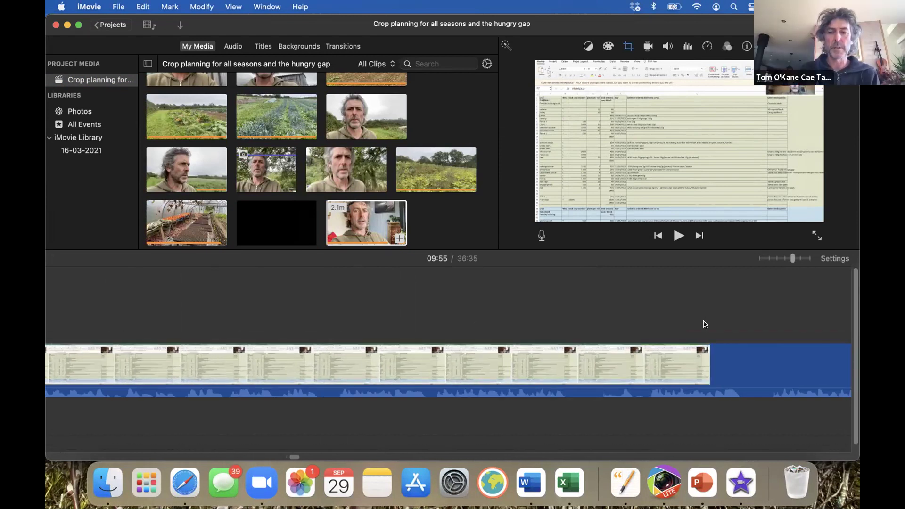
scroll(705, 325, right, 2)
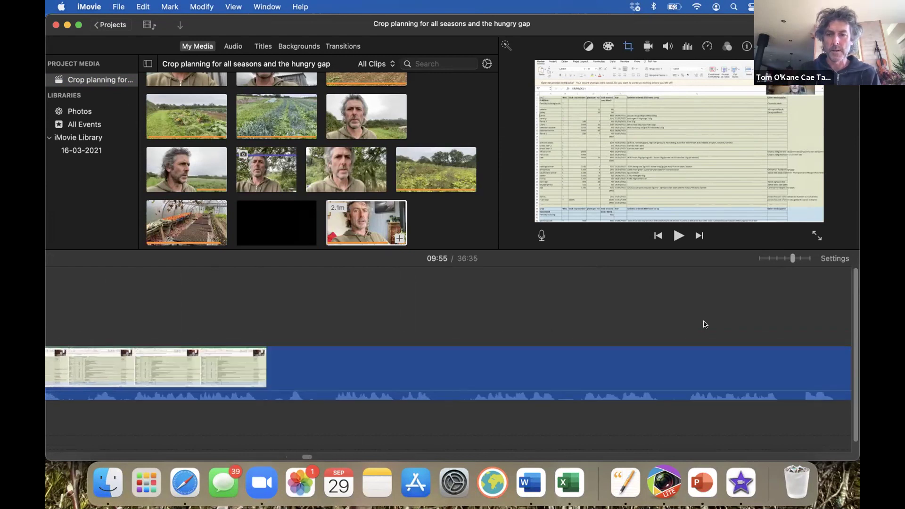
click(762, 258)
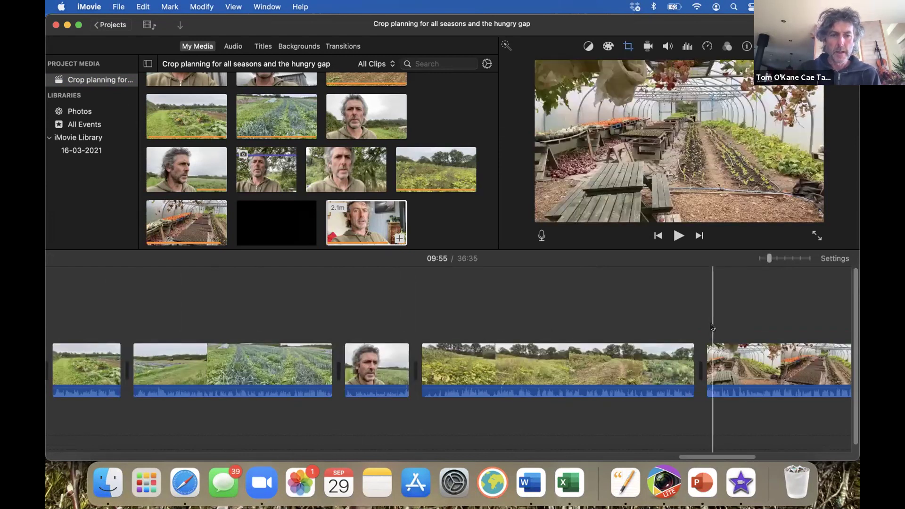
scroll(712, 327, left, 3)
scroll(712, 326, left, 5)
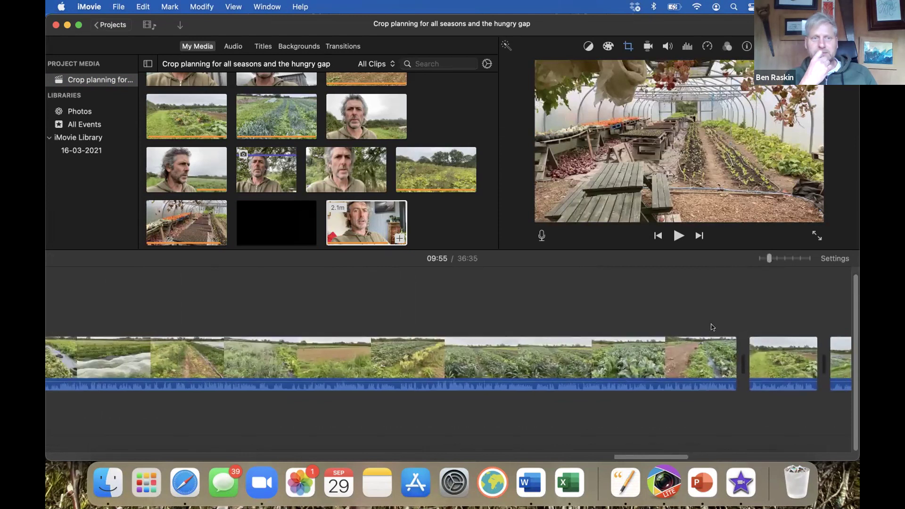
scroll(712, 326, left, 4)
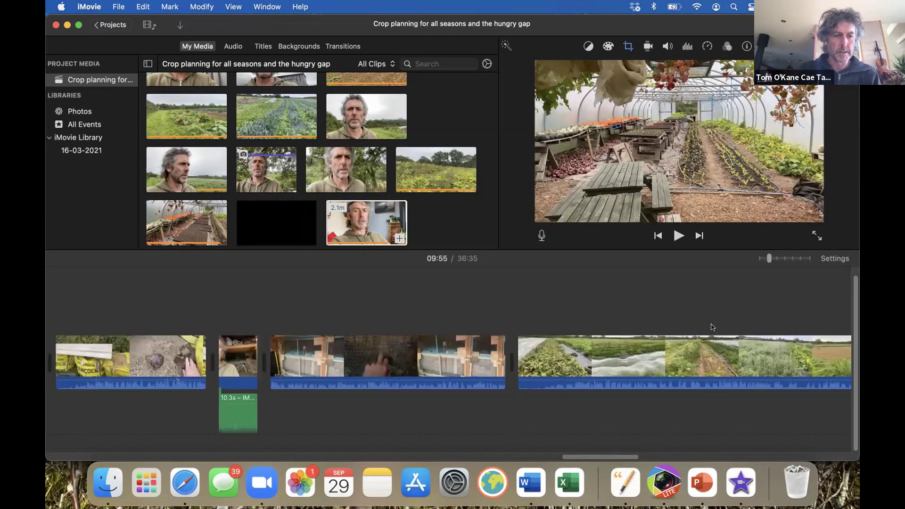
scroll(713, 326, left, 4)
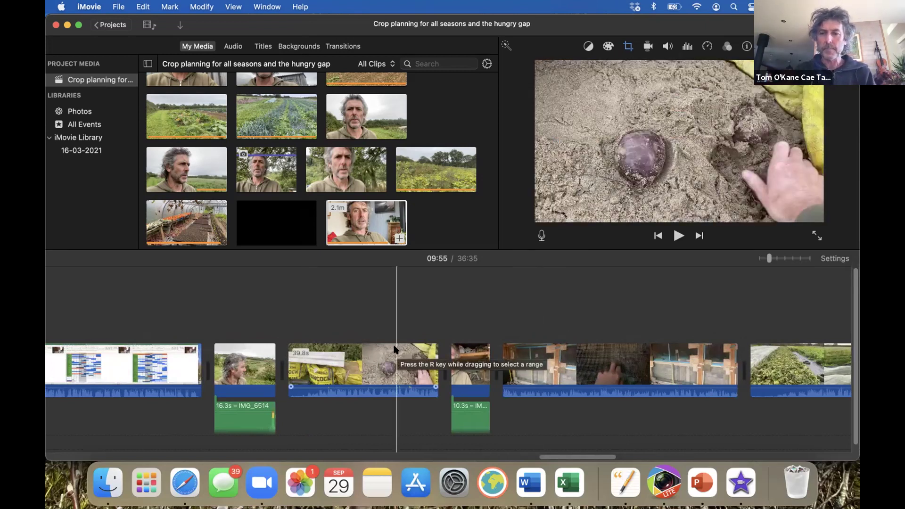
scroll(413, 368, right, 2)
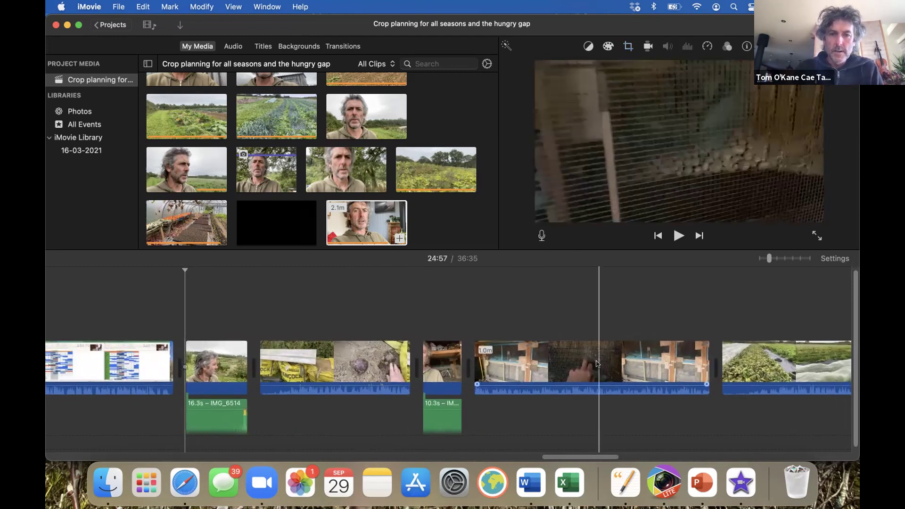
Look through the iMovie timeline clips following the sowing chart footage as far as the polytunnel clip, and return to the chart's end
scroll(623, 357, right, 15)
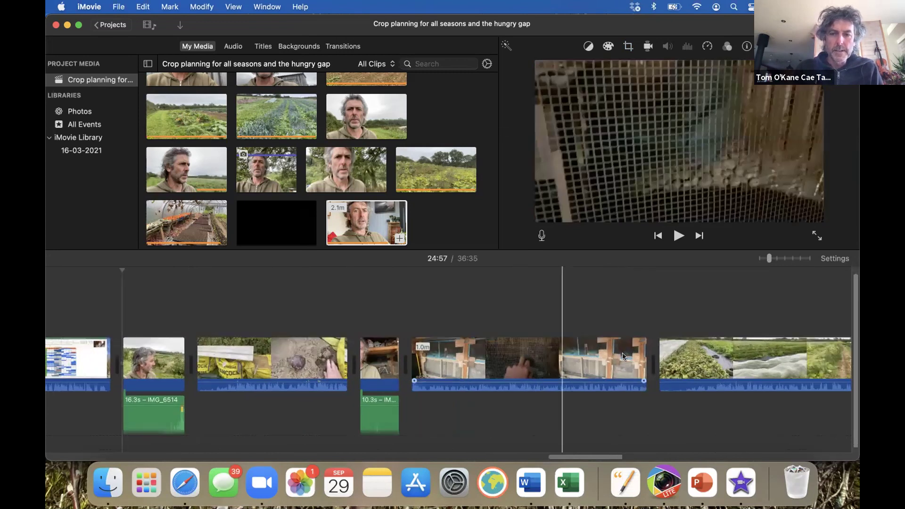
scroll(623, 357, right, 10)
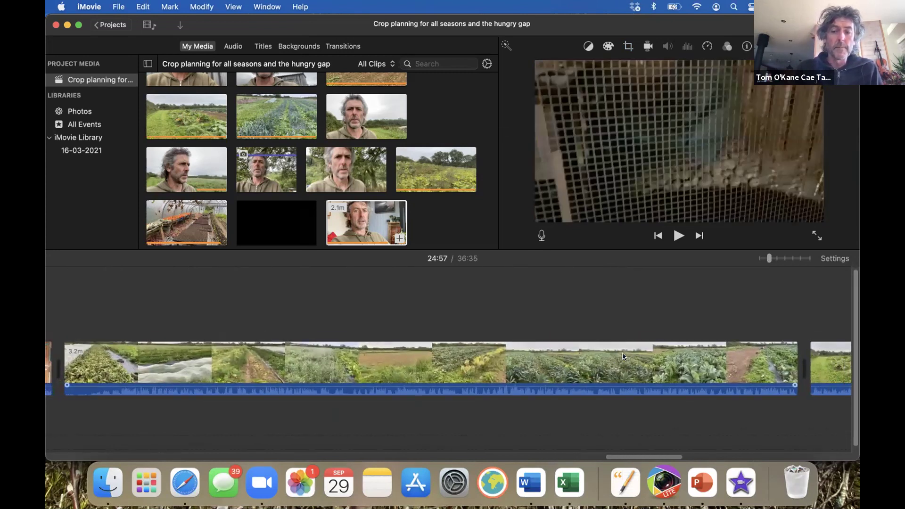
scroll(623, 357, right, 10)
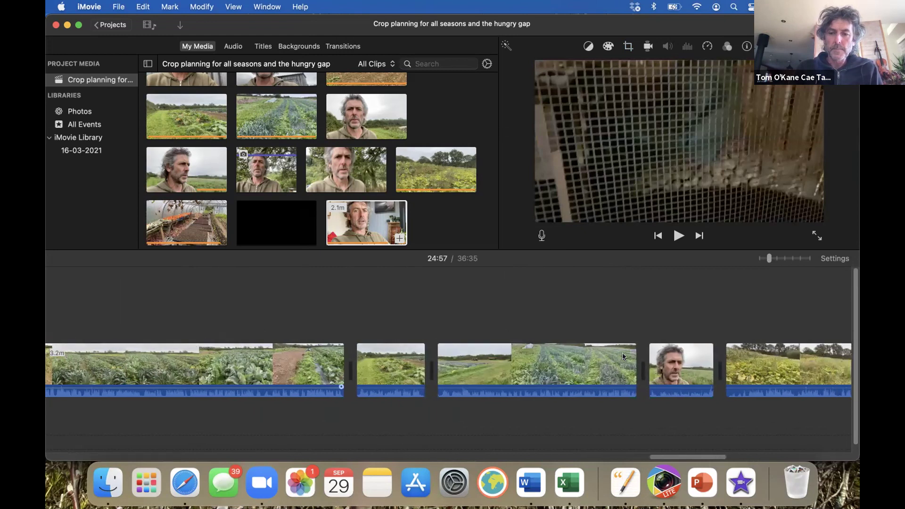
scroll(623, 357, right, 8)
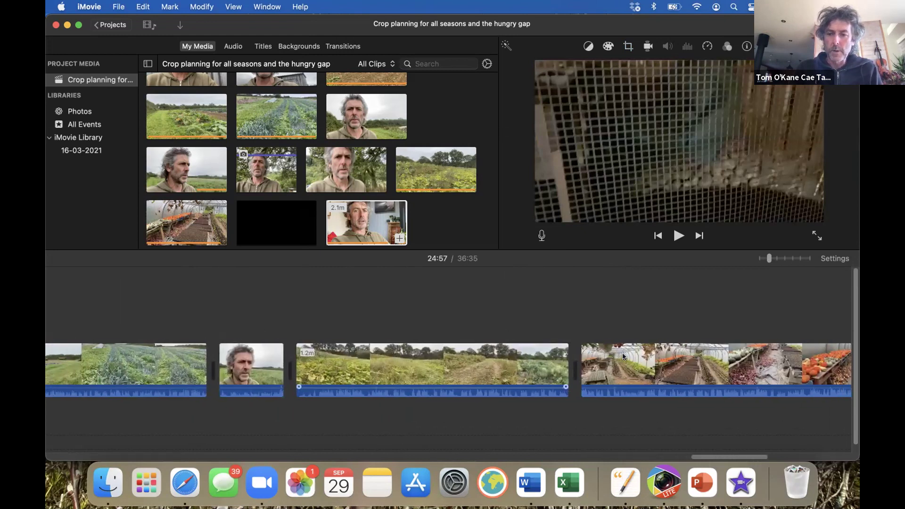
scroll(623, 357, left, 10)
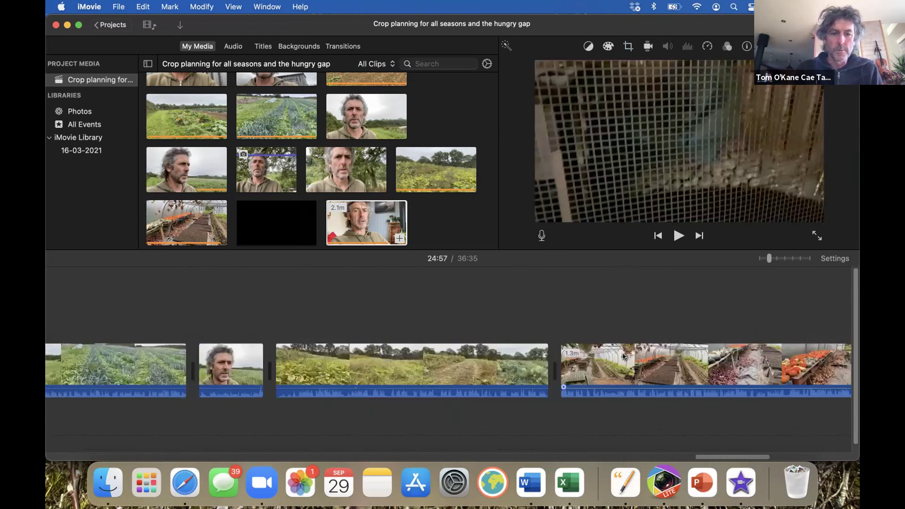
scroll(623, 357, left, 10)
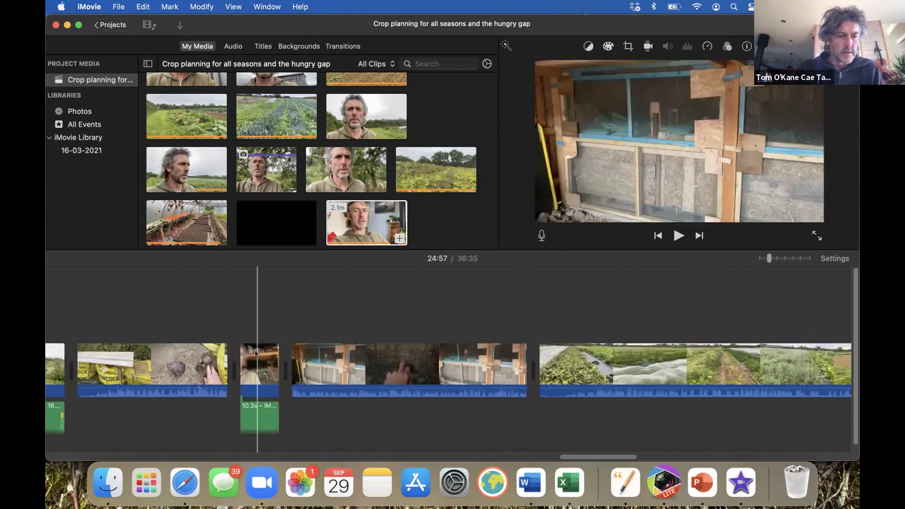
scroll(260, 354, left, 10)
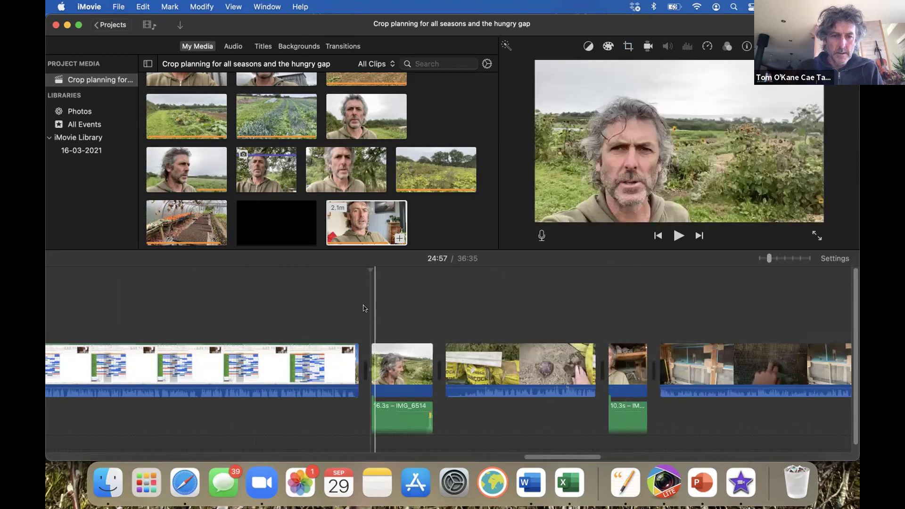
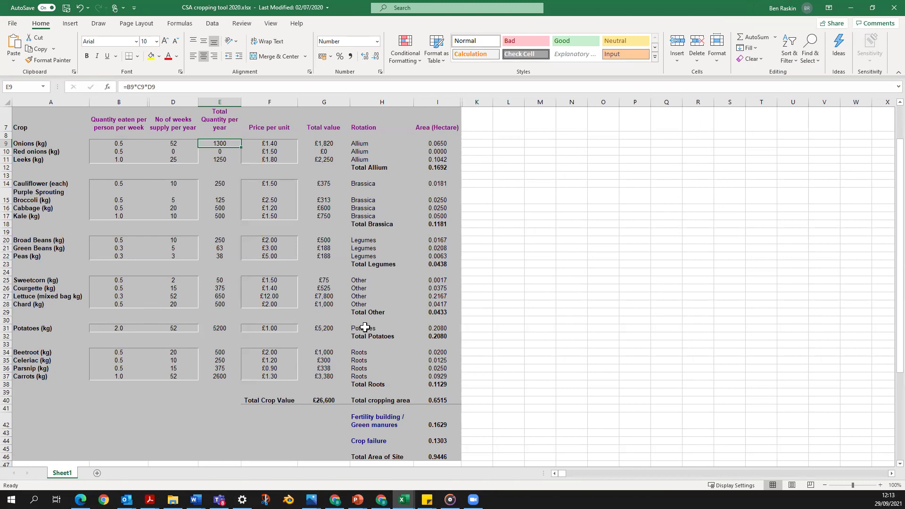
Examine the crop quantities, prices, values and rotation areas in CSA cropping tool 2020.xlsx, from the title down to the site area rows
scroll(352, 313, up, 1)
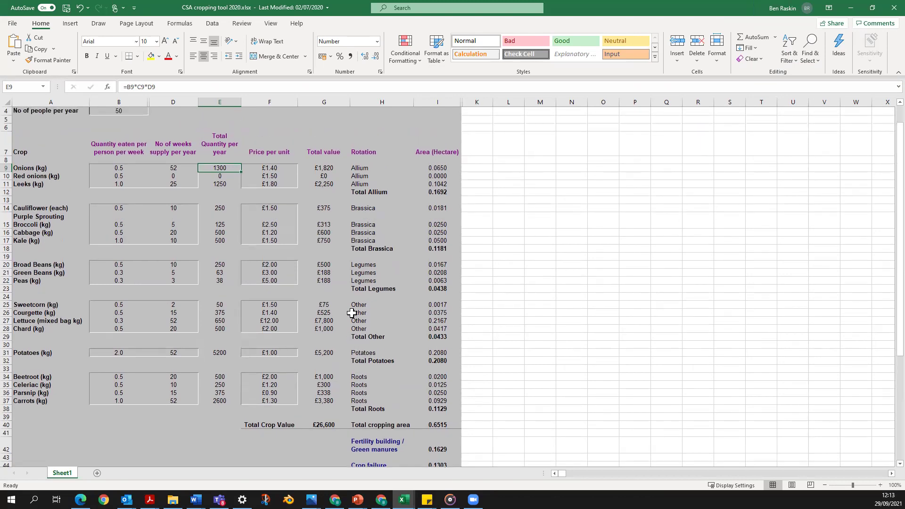
scroll(351, 313, up, 1)
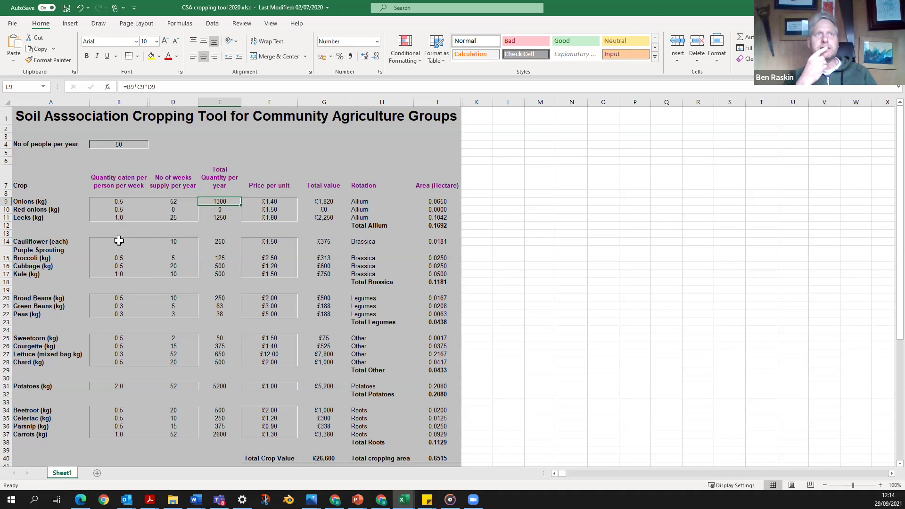
scroll(127, 234, down, 2)
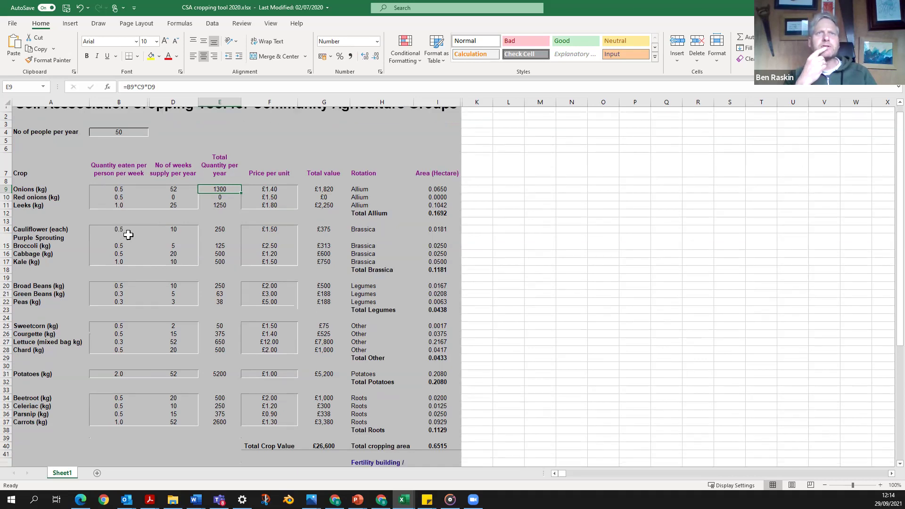
scroll(121, 231, down, 1)
scroll(120, 231, up, 2)
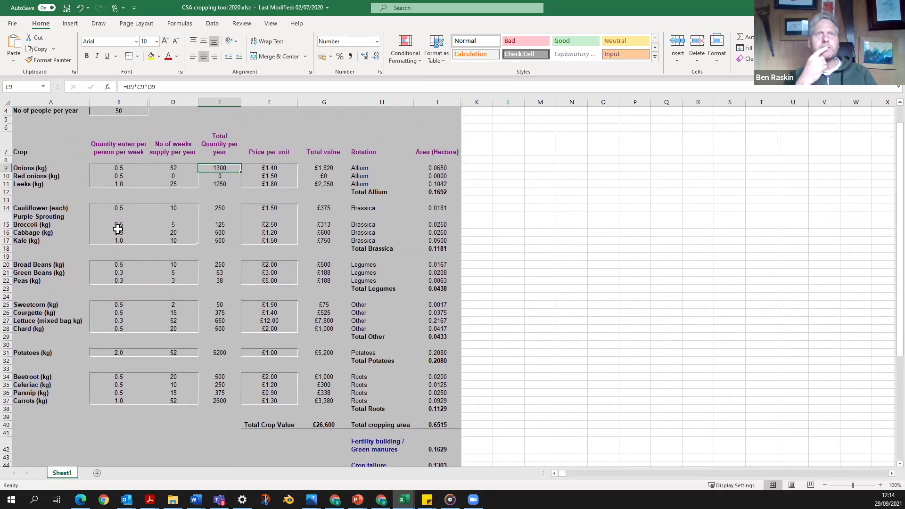
scroll(102, 226, up, 1)
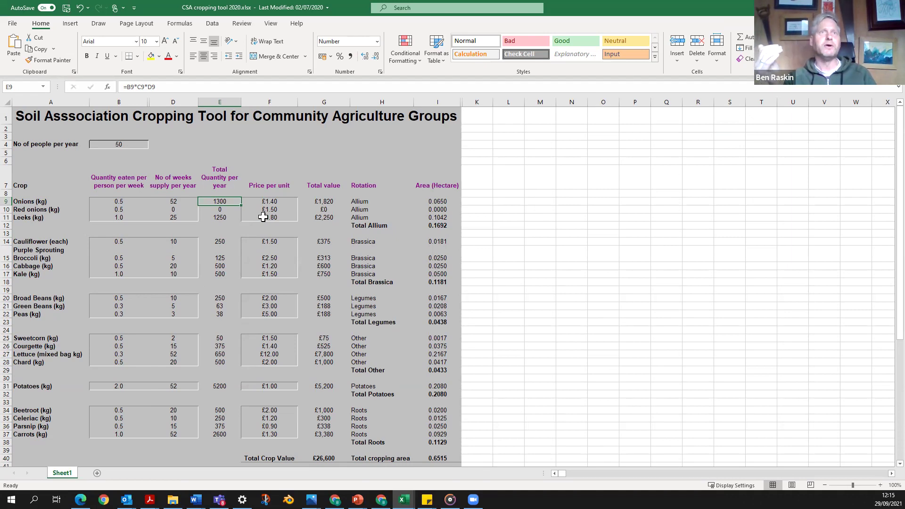
Inspect the number of people per year and the onion area formula, continuing down to the fertility building and crop failure areas
click(114, 144)
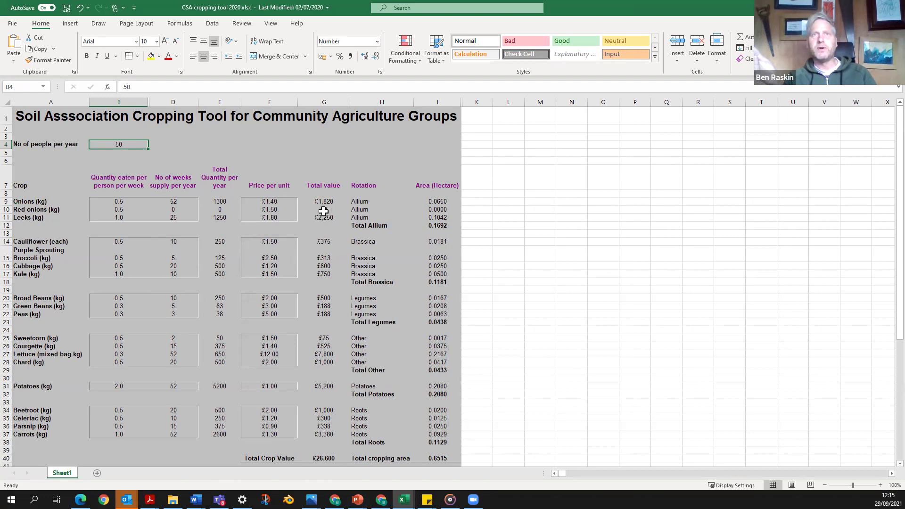
click(437, 201)
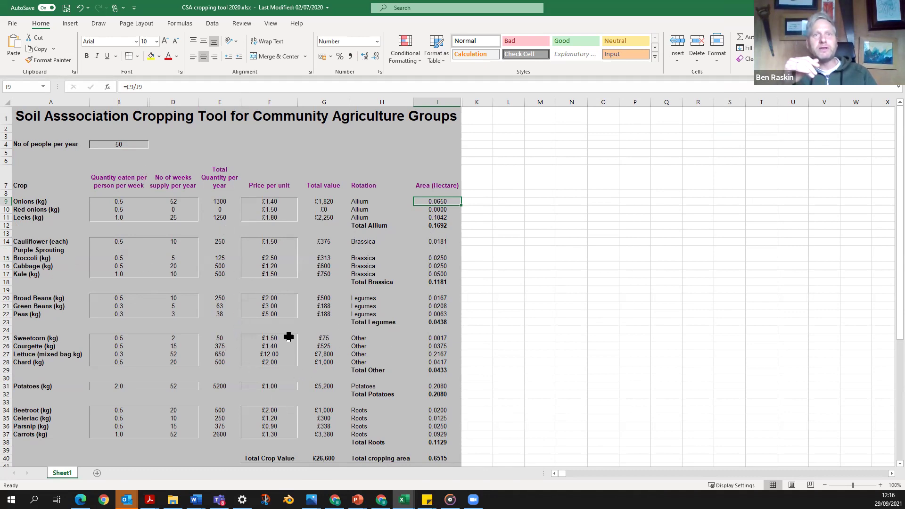
scroll(404, 418, down, 1)
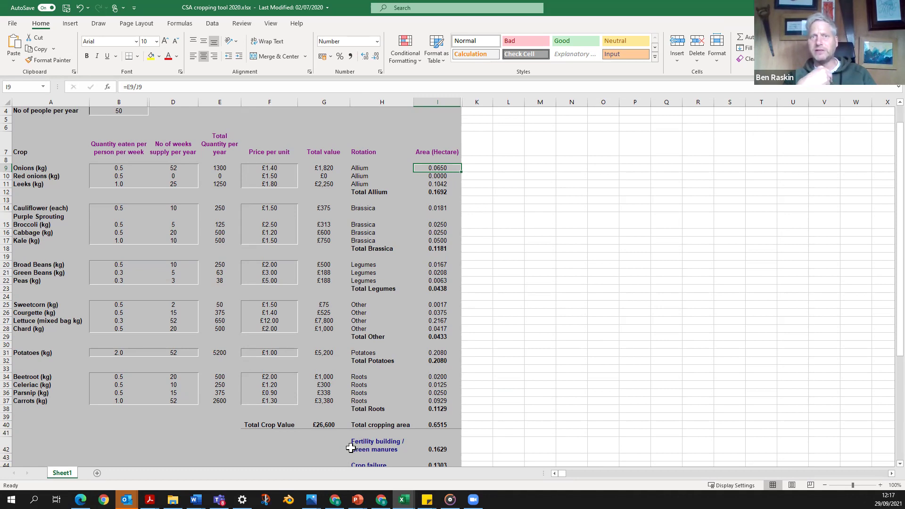
scroll(356, 449, down, 1)
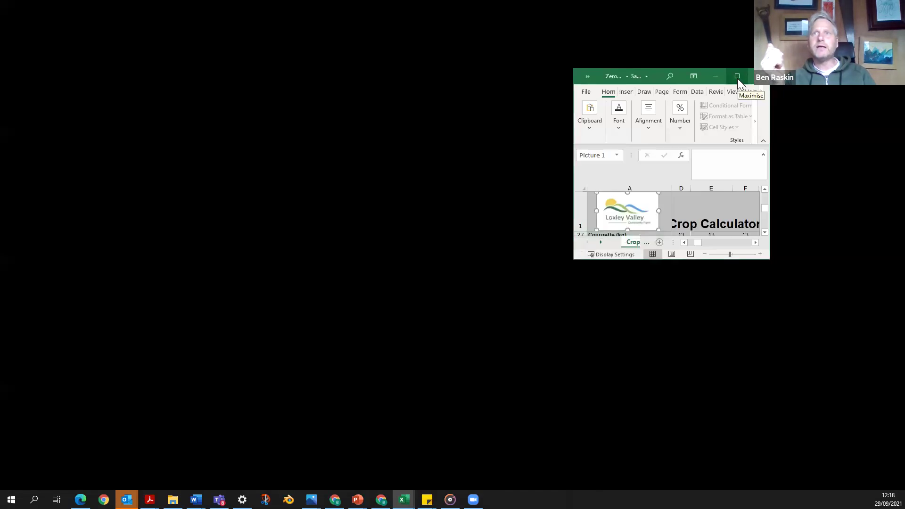
Maximise Zero Waste Crop Planning Tool.xls and examine the Crop Calculator from its column headings through the root crop rows
click(737, 78)
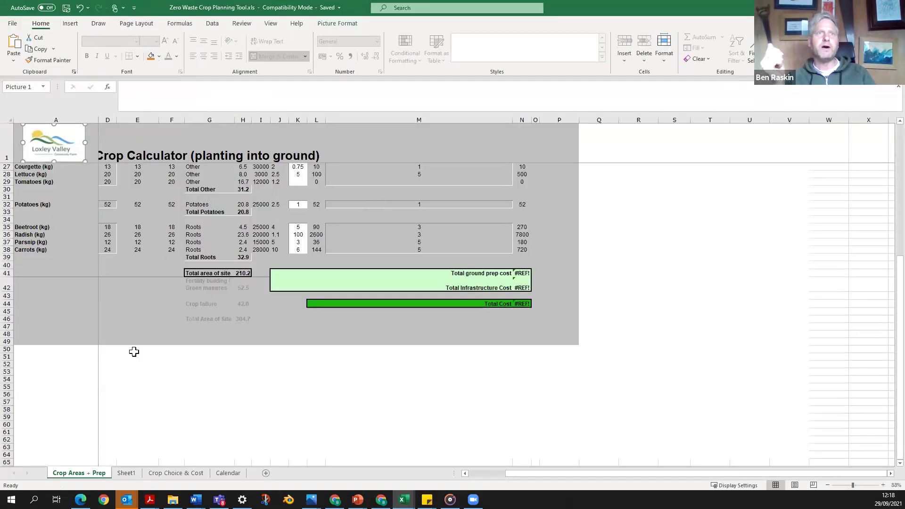
scroll(538, 299, up, 1)
scroll(518, 296, up, 7)
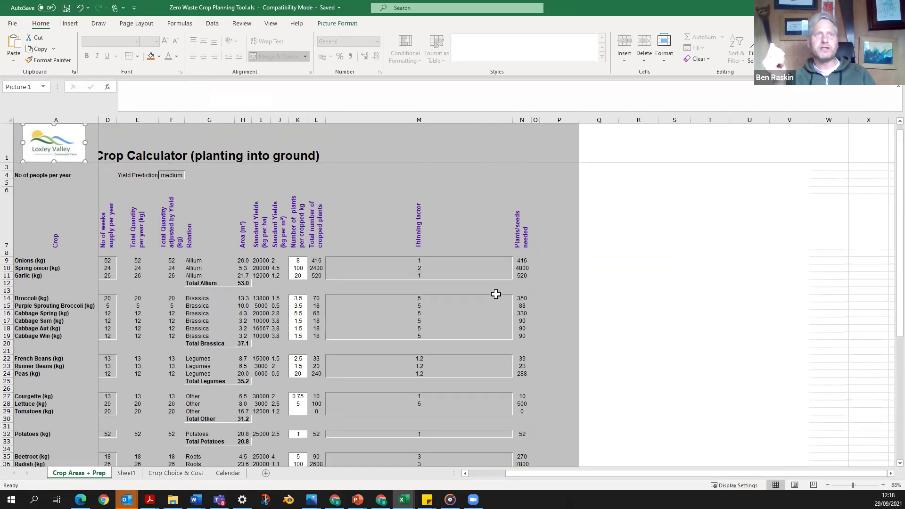
scroll(464, 291, down, 1)
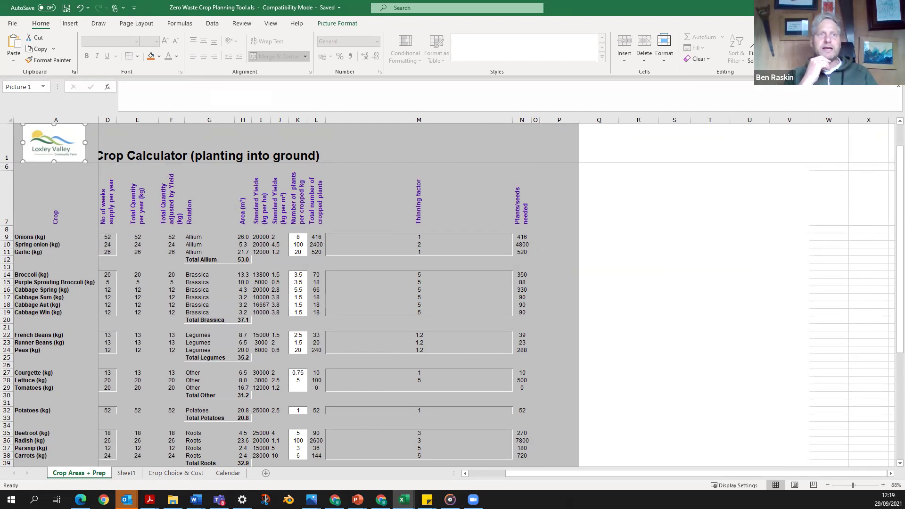
View the Crop Choice & Cost sheet and the Calendar sheet, and return to Crop Areas + Prep
click(172, 473)
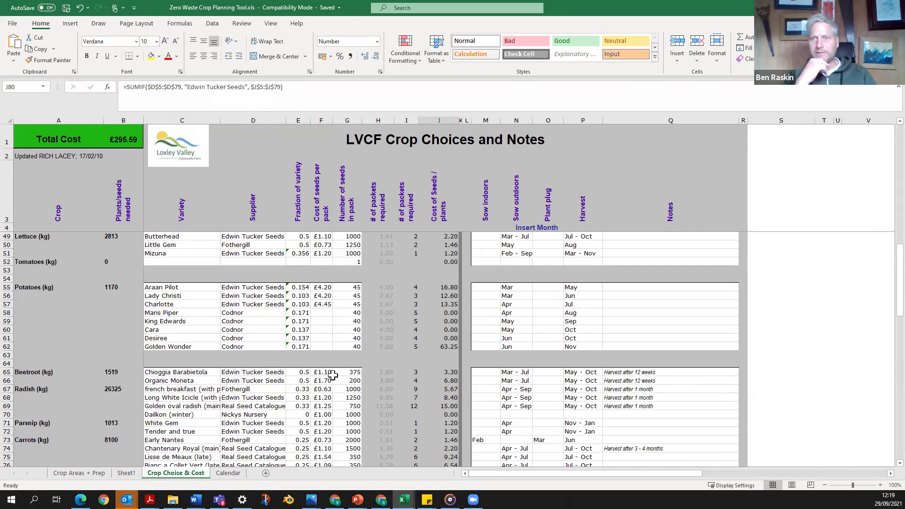
click(221, 473)
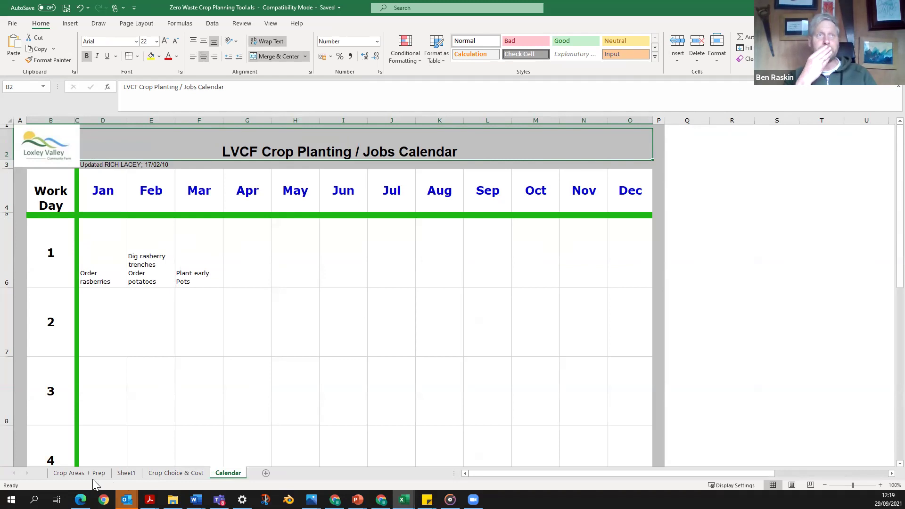
click(79, 473)
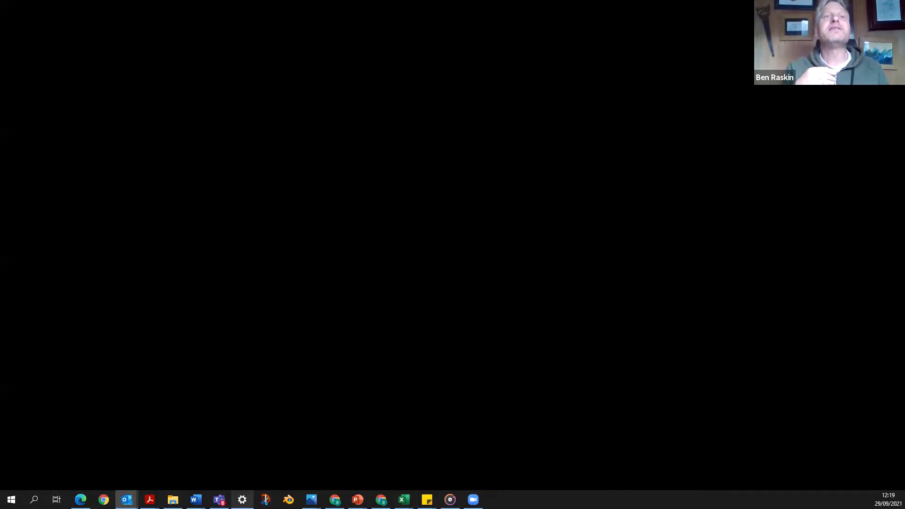
Switch to the PowerPoint presentation CSA crop planning webinar and start its slide show from the first slide
click(357, 500)
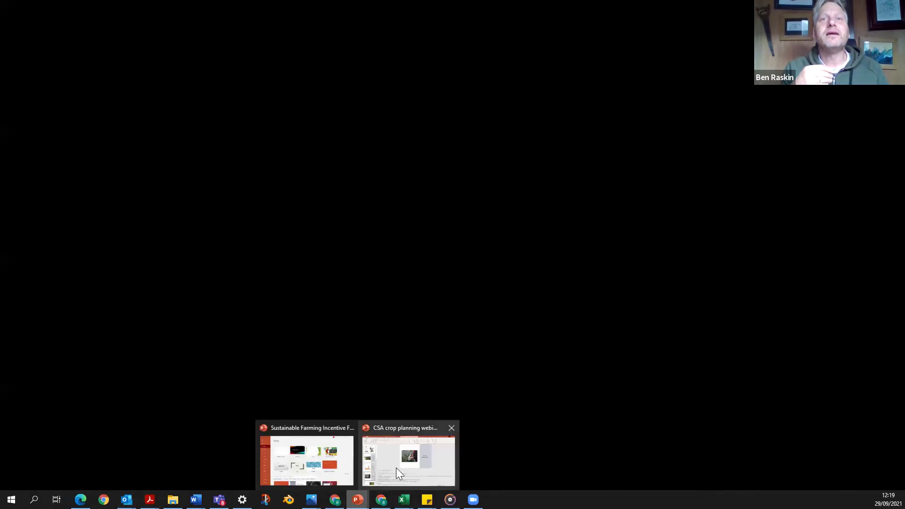
click(391, 462)
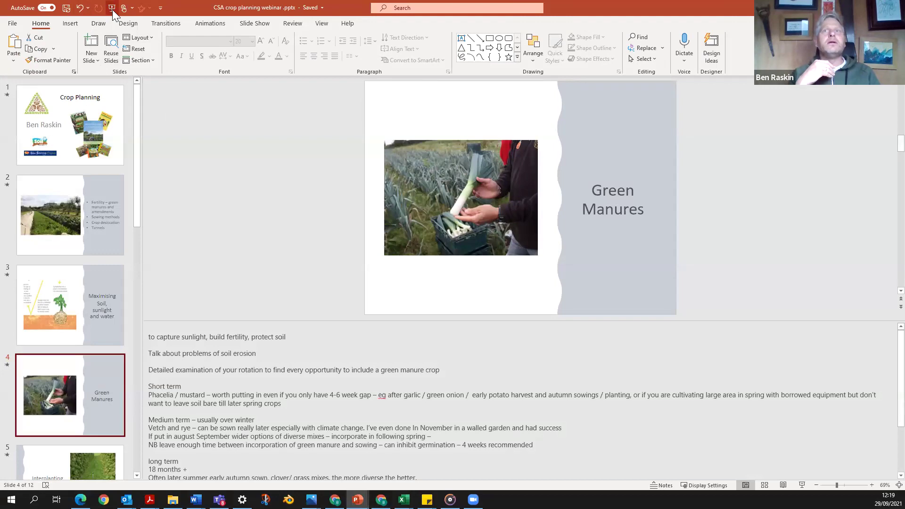
click(113, 8)
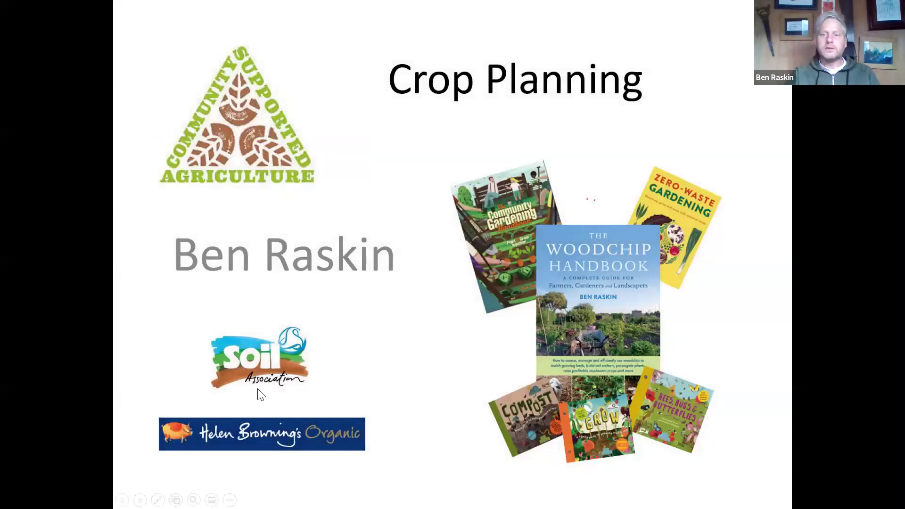